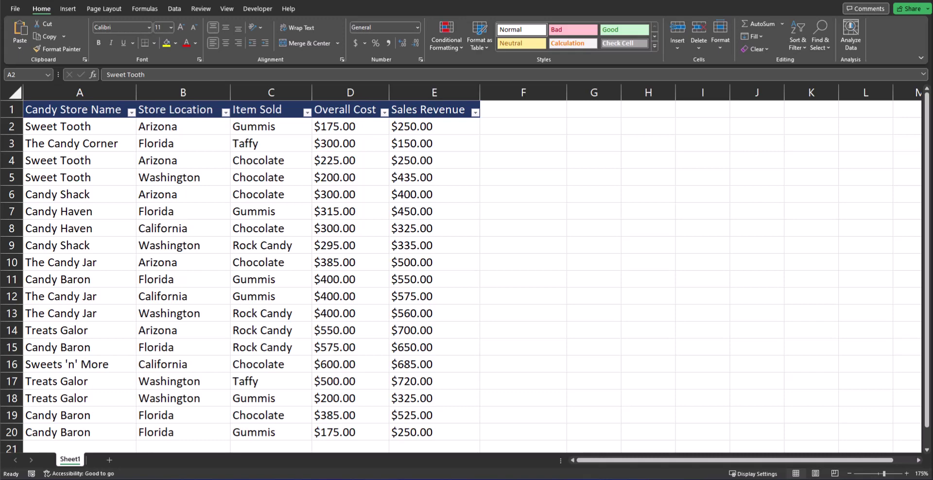
- Convert the candy store data range A1:E20 into a table with headers
left_click(217, 128)
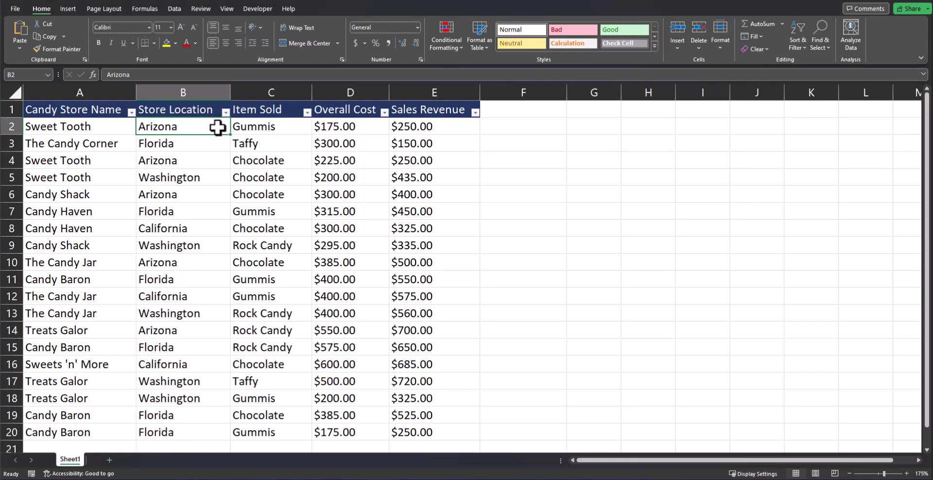
key("ctrl+t")
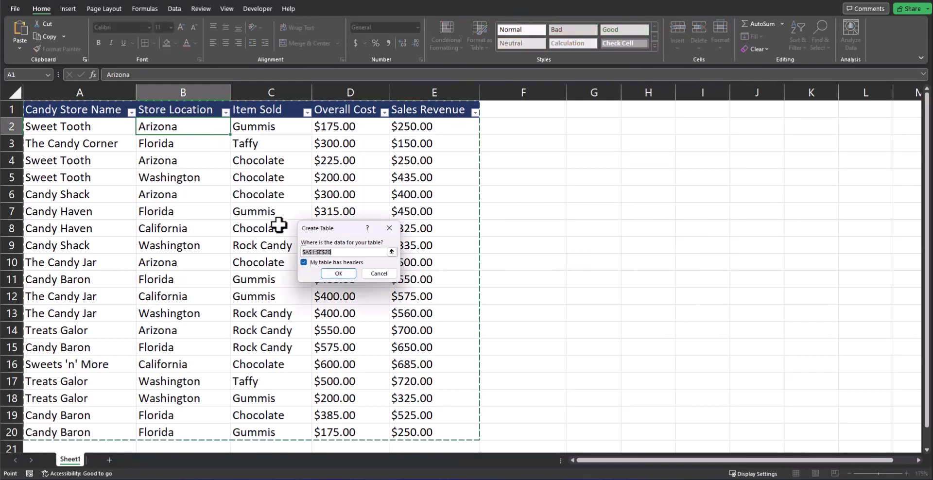
left_click(340, 273)
- Create a PivotTable from Table1 on a new worksheet and show its field list
left_click(293, 139)
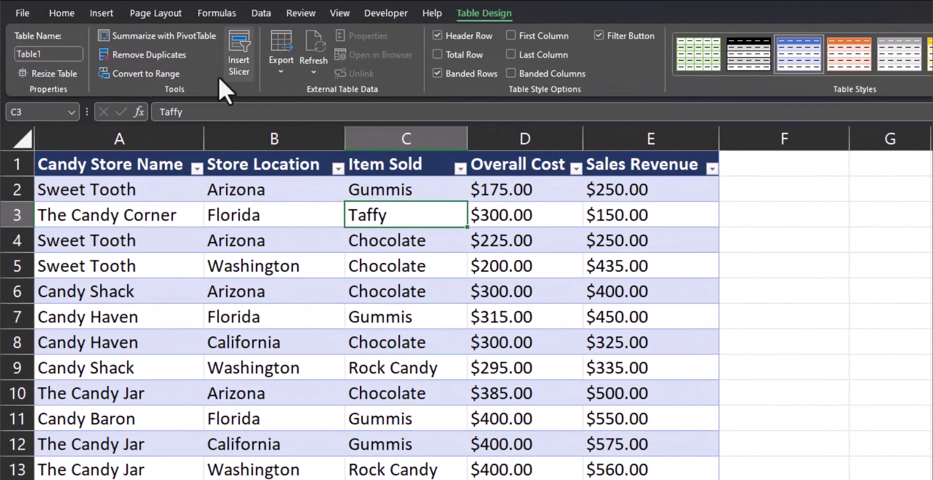
left_click(102, 13)
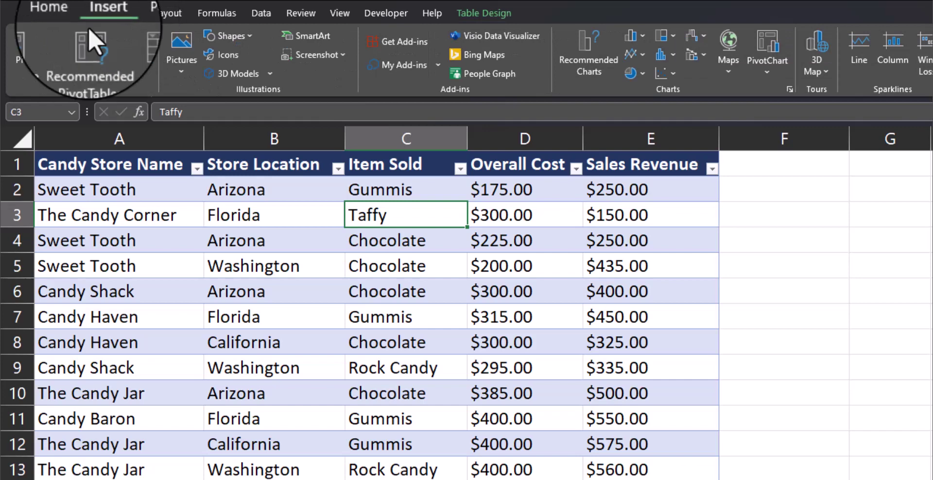
left_click(48, 44)
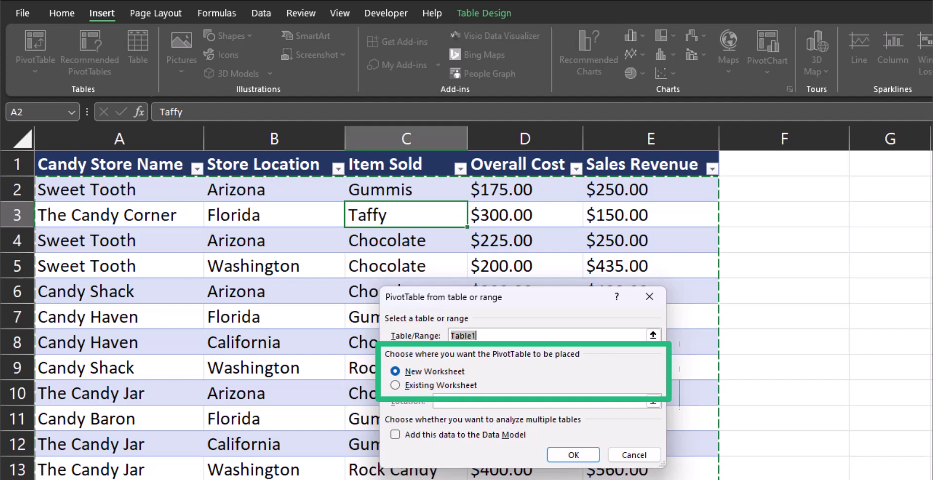
left_click(573, 454)
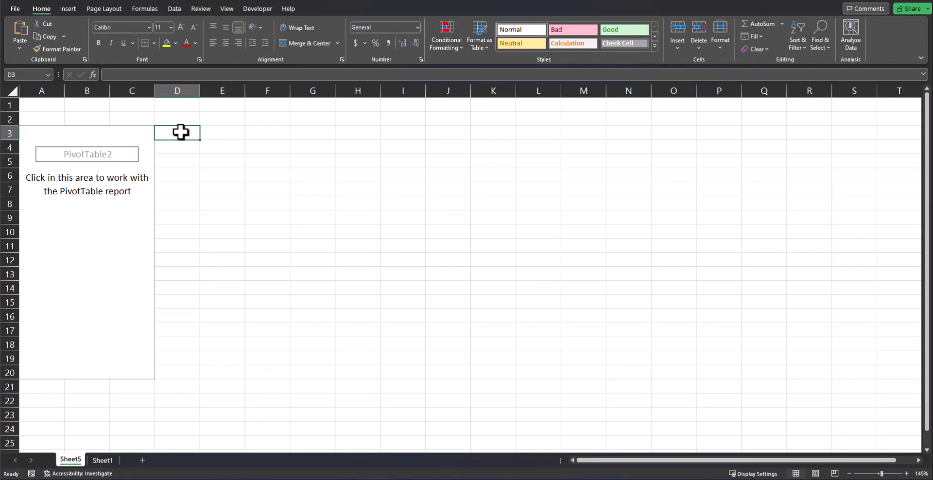
left_click(147, 137)
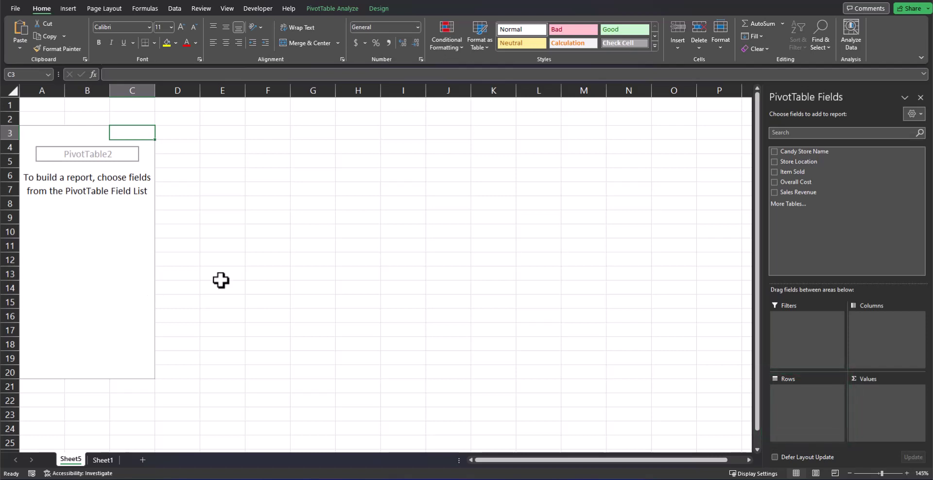
- Lay out the PivotTable with Item Sold as rows, Store Location as columns and a count of Candy Store Name, without the Grand Total column
left_click_drag(814, 172, 798, 391)
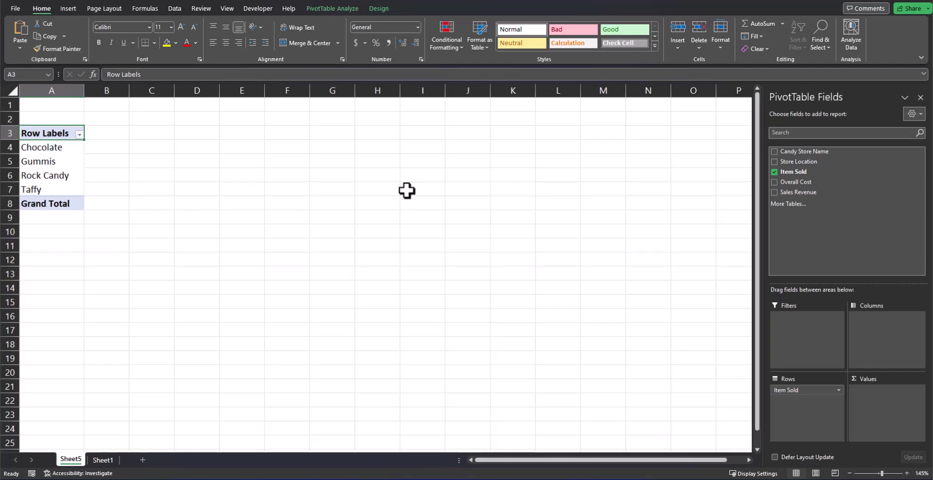
left_click_drag(791, 153, 871, 392)
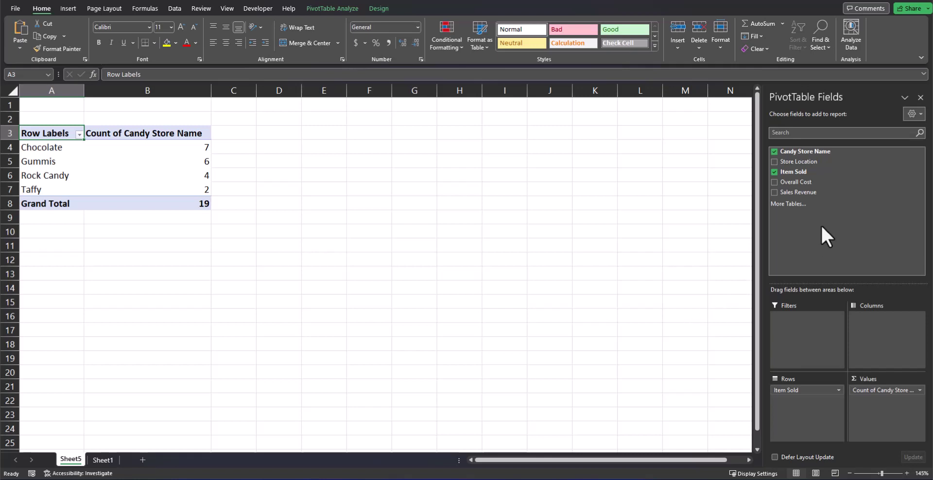
left_click_drag(834, 158, 871, 318)
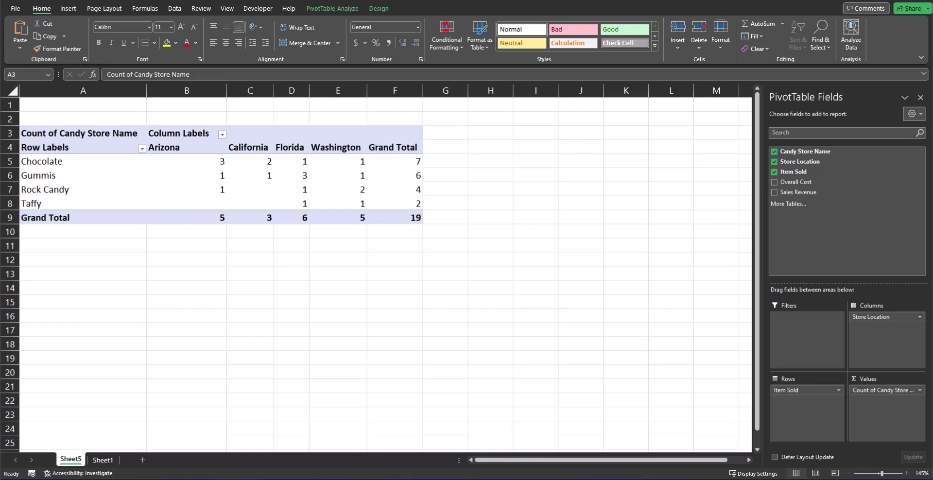
right_click(417, 147)
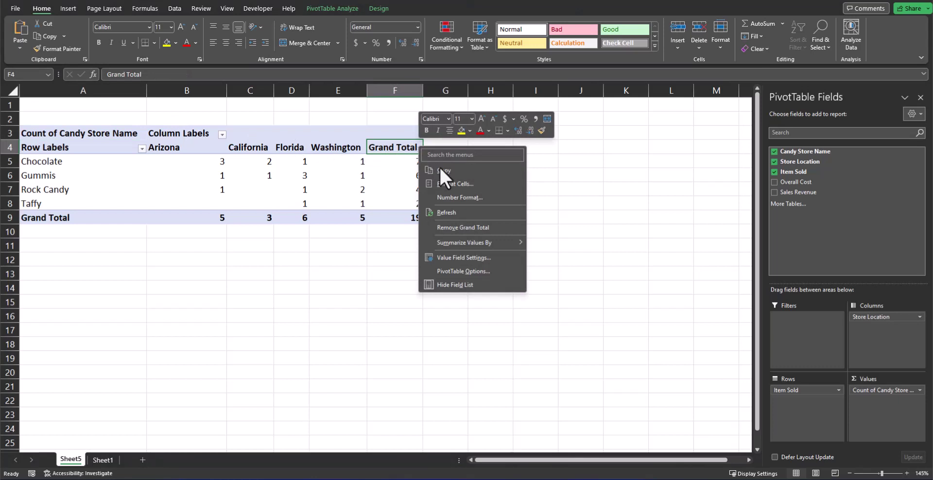
left_click(492, 225)
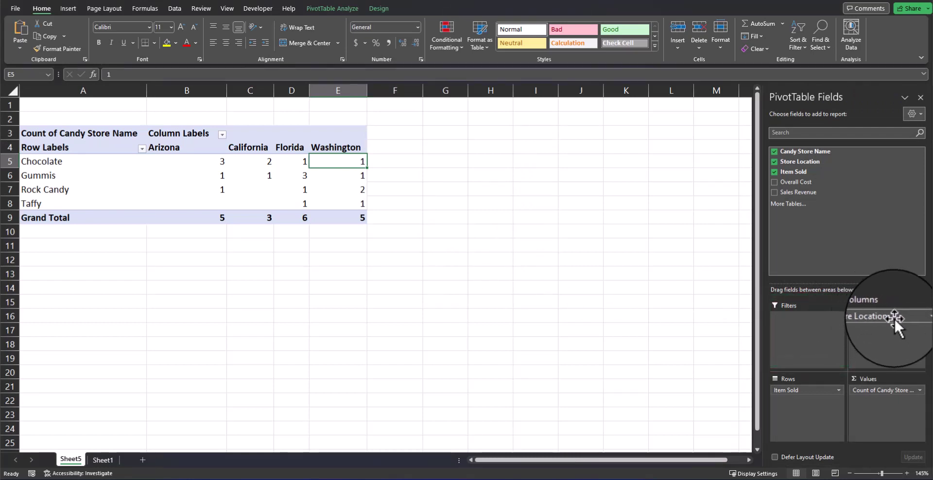
- Move Store Location to the report filter and restrict the PivotTable to California
left_click_drag(897, 318, 828, 318)
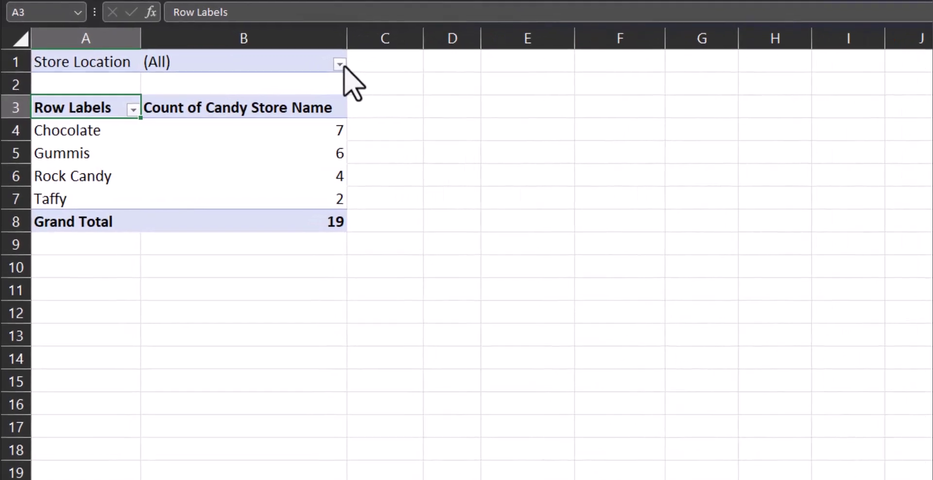
left_click(342, 66)
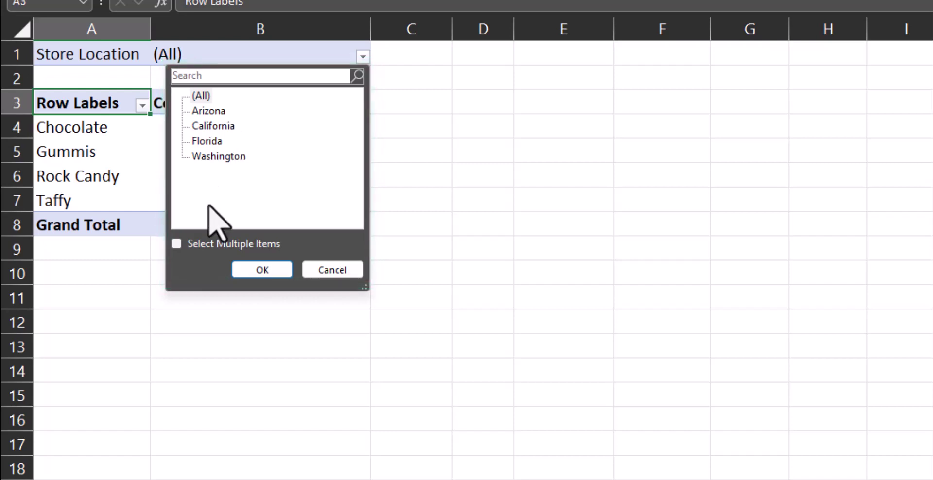
left_click(178, 244)
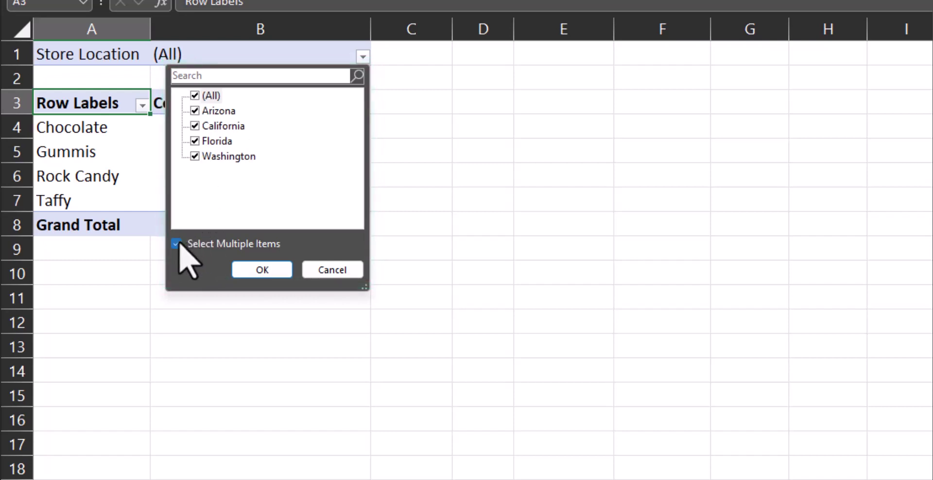
left_click(195, 95)
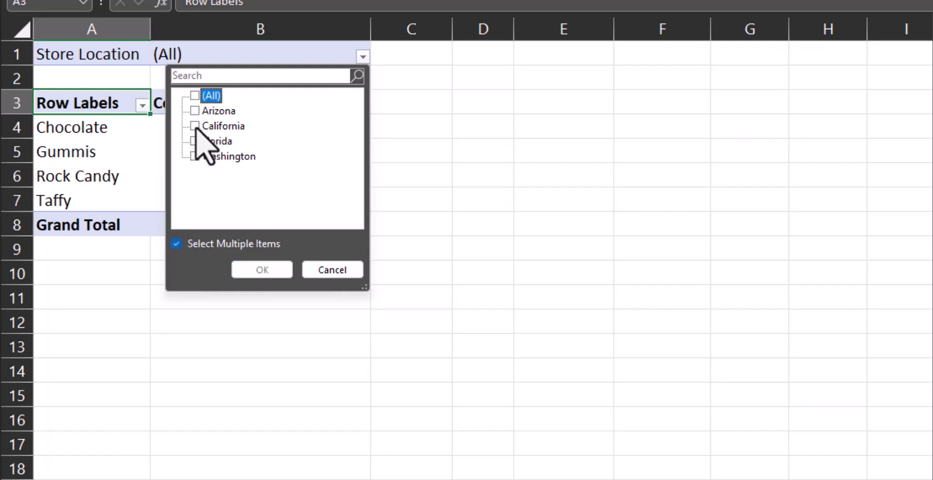
left_click(201, 126)
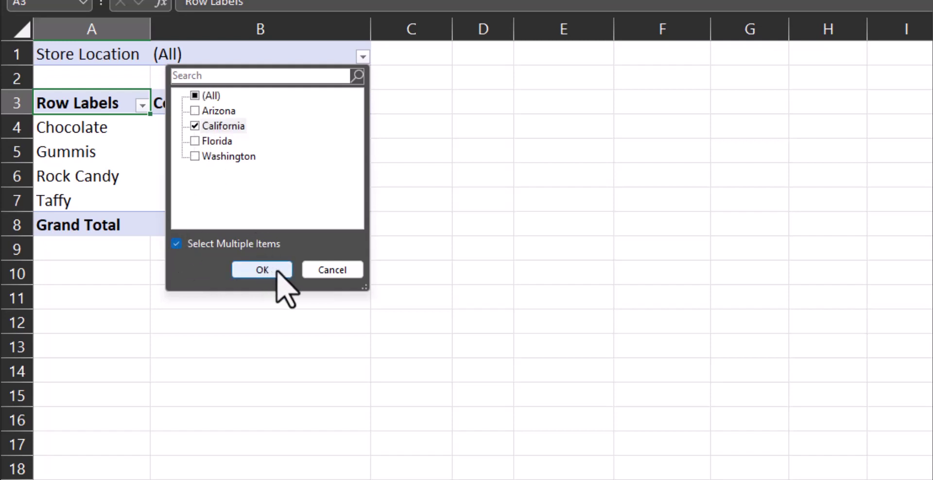
left_click(268, 270)
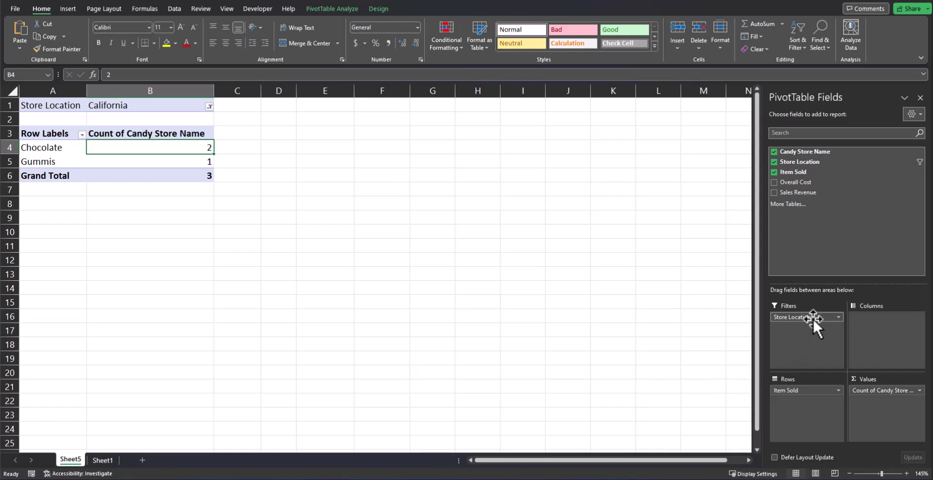
- Remove the Store Location, Item Sold and Candy Store Name fields from the PivotTable
left_click_drag(814, 319, 719, 324)
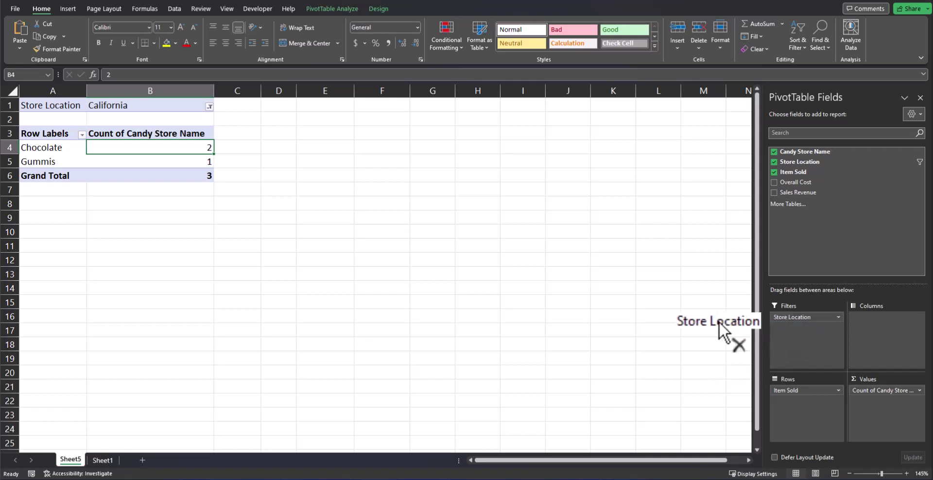
left_click_drag(719, 324, 719, 324)
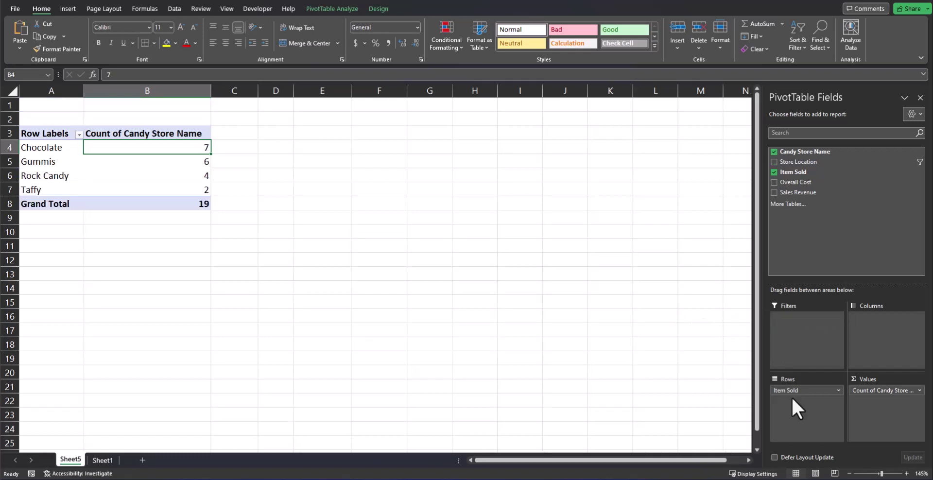
left_click_drag(804, 393, 685, 384)
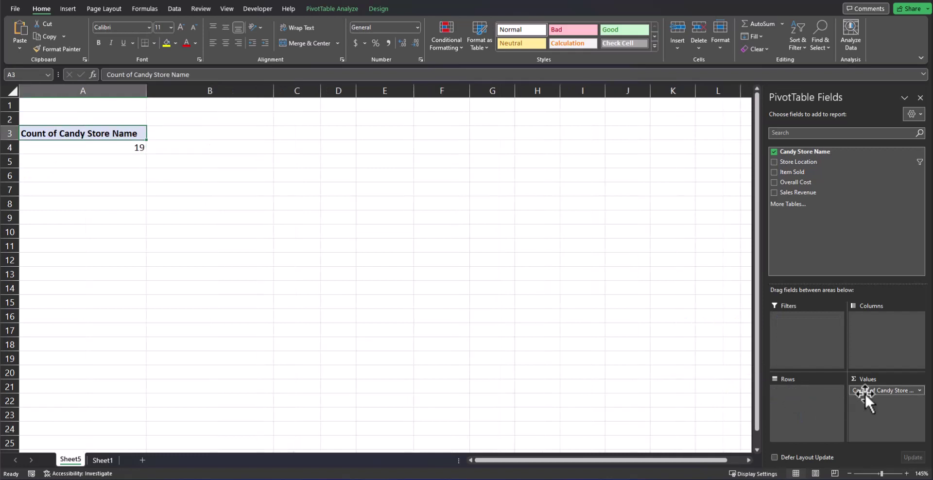
left_click_drag(864, 393, 664, 358)
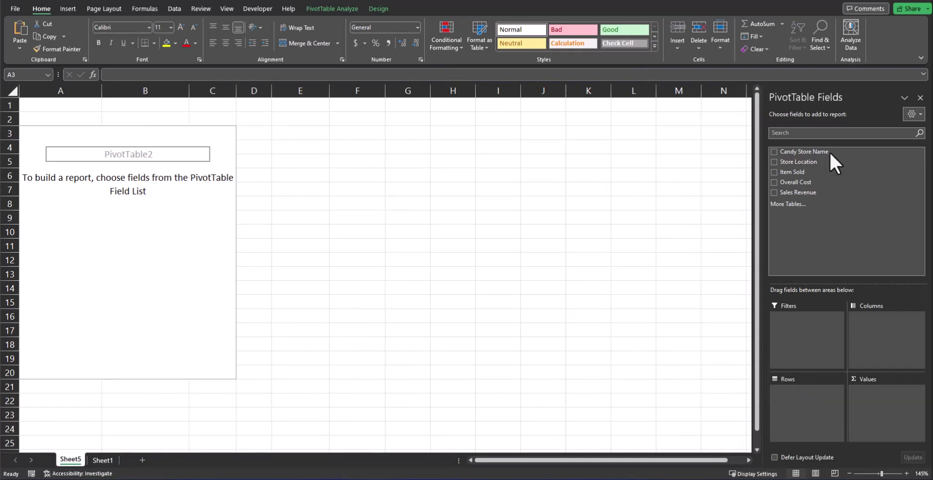
- Lay out the PivotTable with a count of Item Sold, grouping the Candy Store Name rows under Store Location
left_click_drag(829, 152, 818, 396)
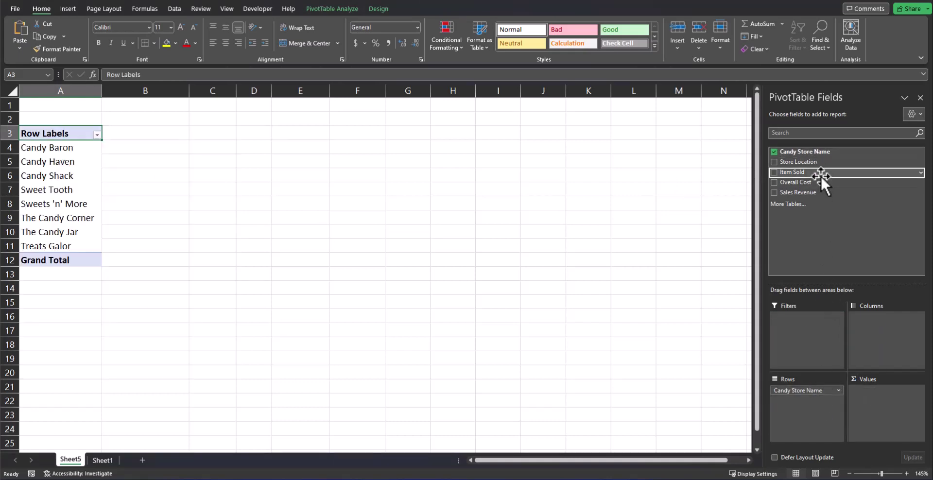
left_click_drag(820, 175, 879, 394)
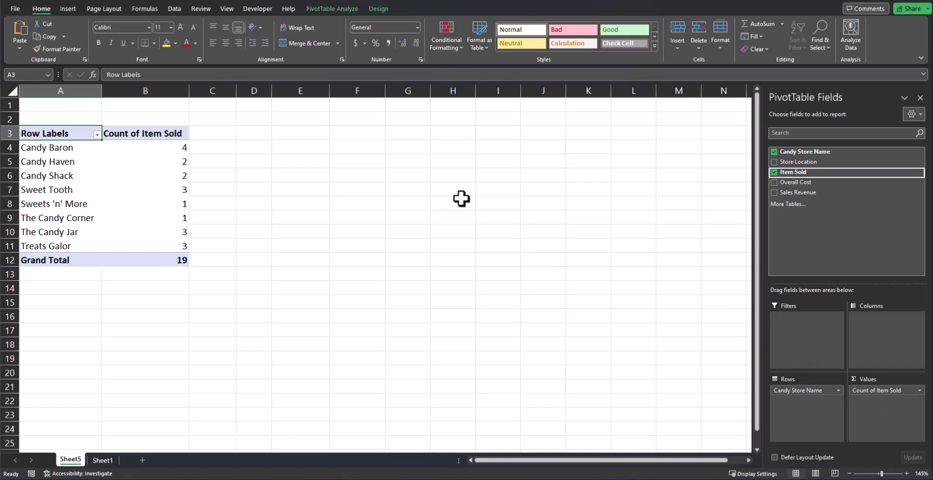
left_click_drag(816, 166, 817, 400)
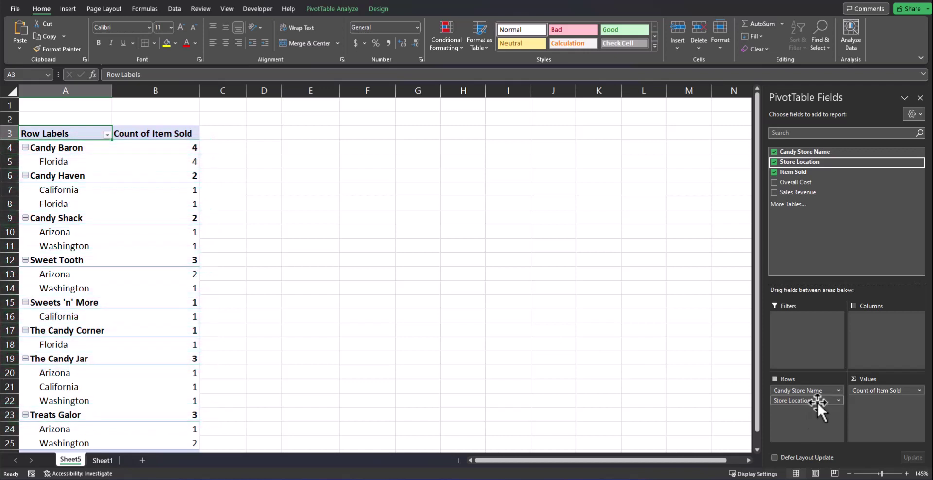
left_click_drag(817, 401, 816, 390)
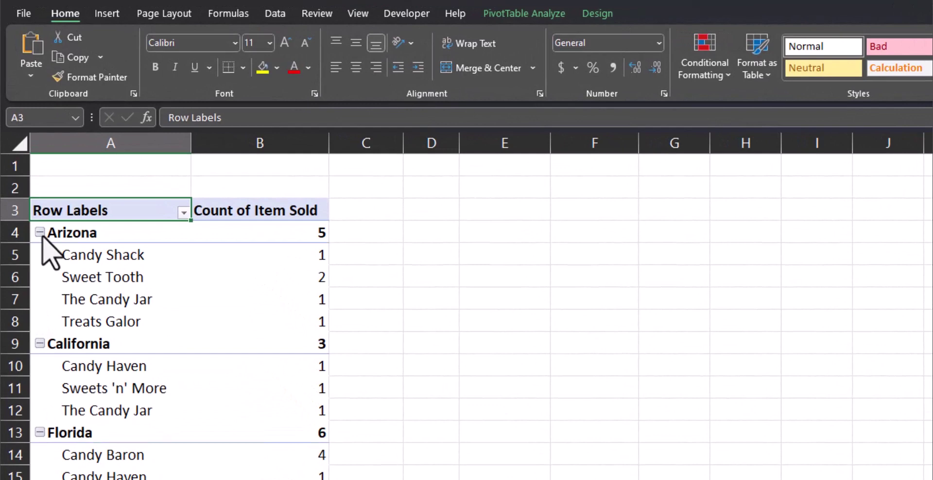
- Collapse the Arizona group, collapse all the store location groups, and expand the whole field again
left_click(39, 234)
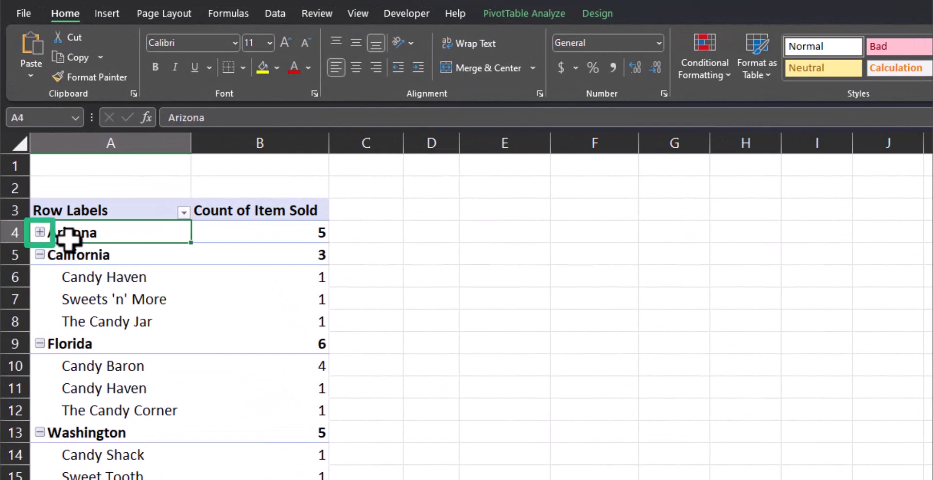
key("Right")
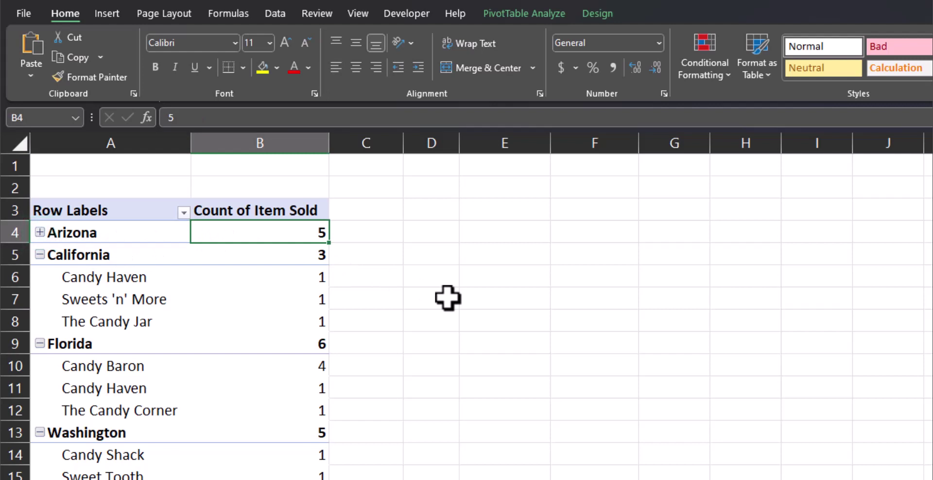
left_click(524, 13)
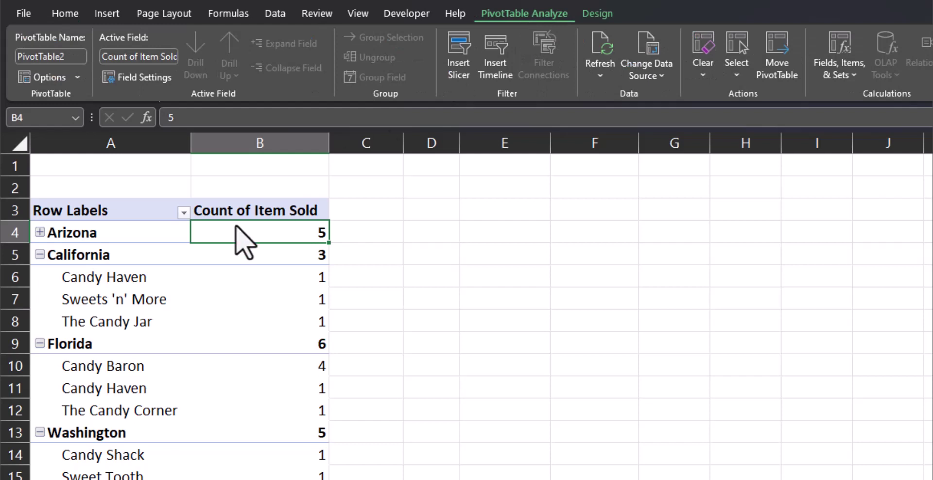
left_click(164, 276)
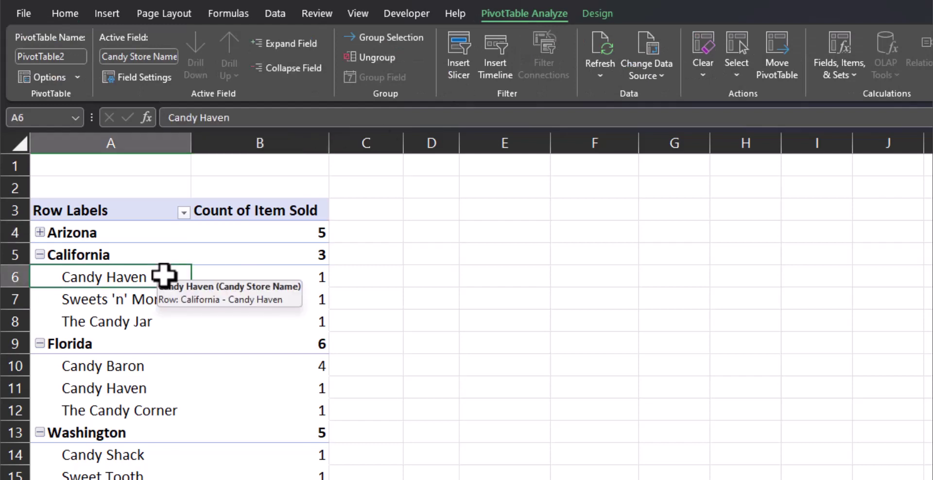
left_click(292, 68)
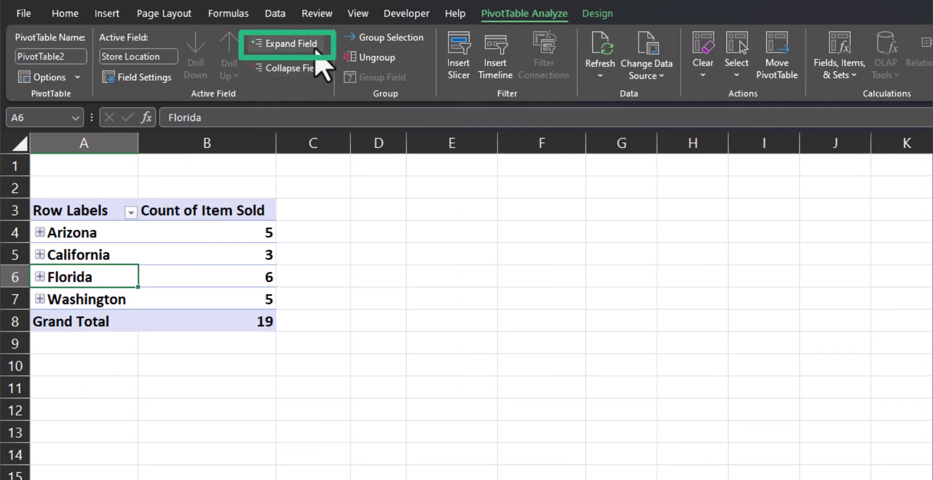
left_click(315, 48)
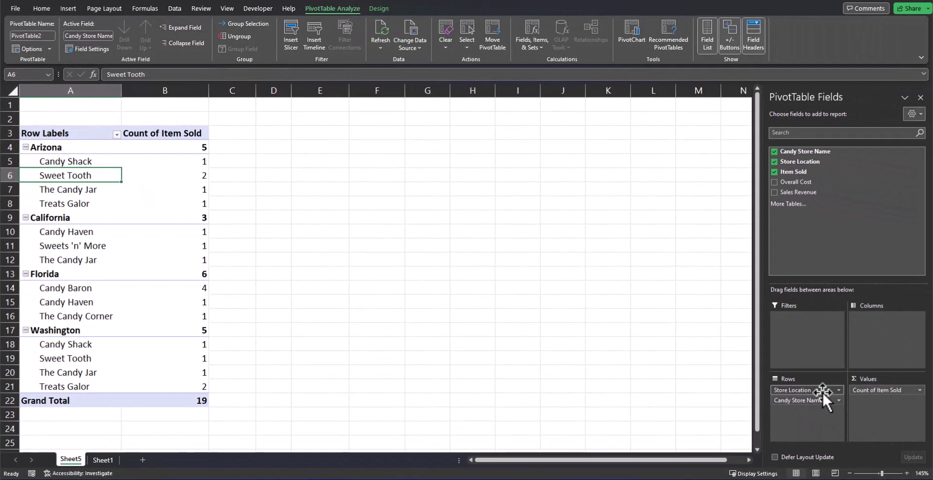
- Move the Store Location field from the PivotTable's rows to its columns
left_click_drag(823, 390, 873, 353)
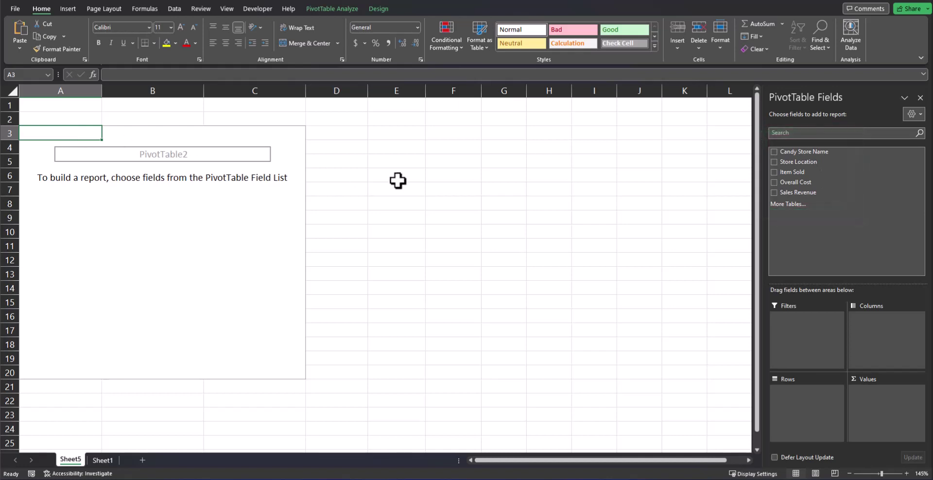
- Lay out the emptied PivotTable with Candy Store Name as rows and the sums of Overall Cost and Sales Revenue as values
left_click_drag(832, 154, 814, 394)
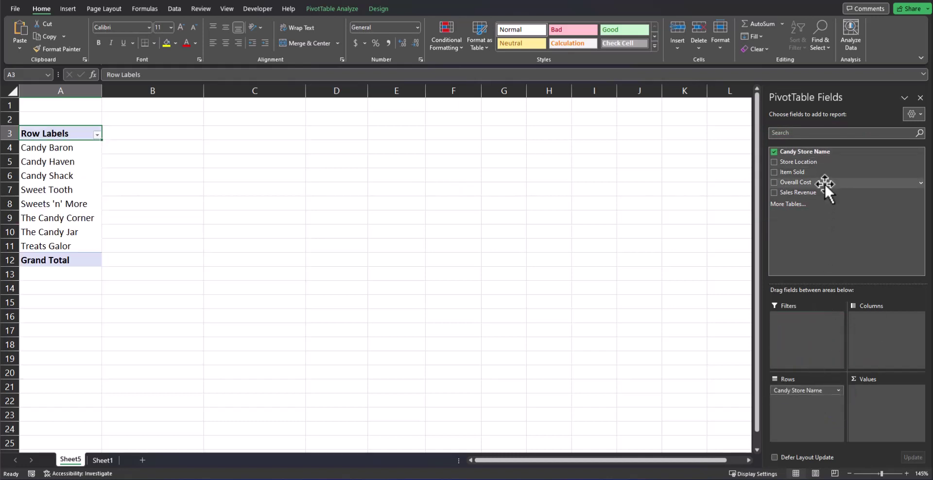
left_click_drag(825, 183, 884, 413)
left_click_drag(825, 192, 869, 405)
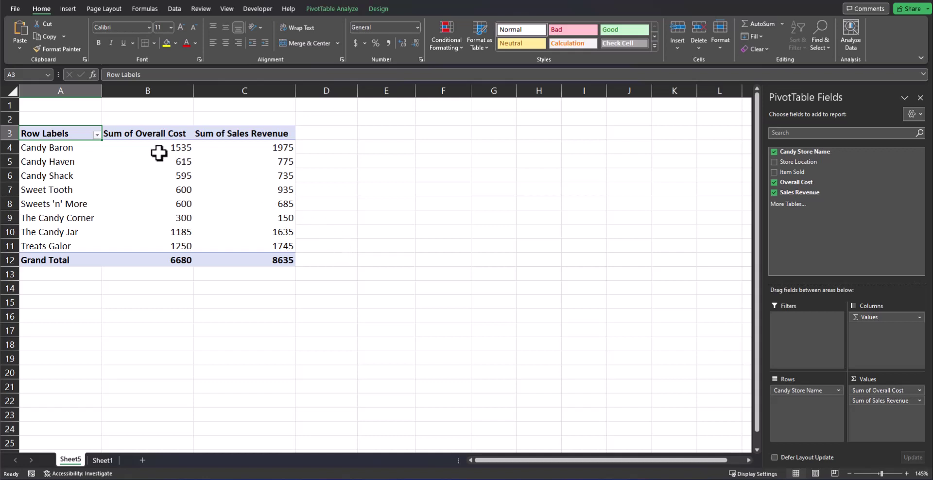
- Format all the Overall Cost and Sales Revenue values, including the grand totals, as Currency with the $ symbol and two decimal places
left_click_drag(158, 149, 270, 257)
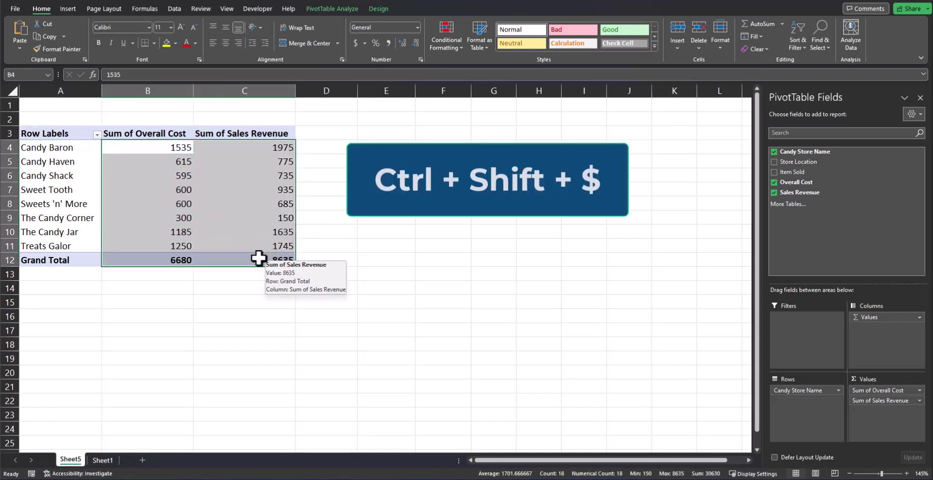
key("ctrl+shift+4")
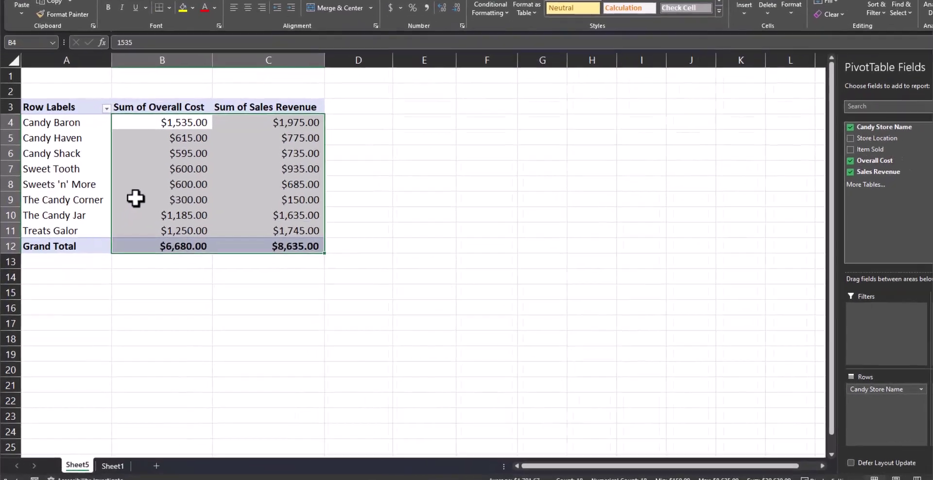
right_click(123, 218)
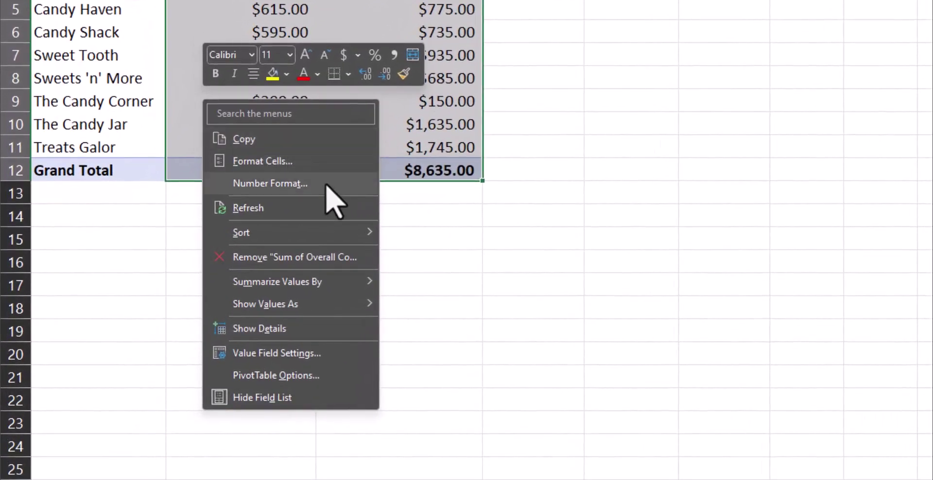
left_click(316, 192)
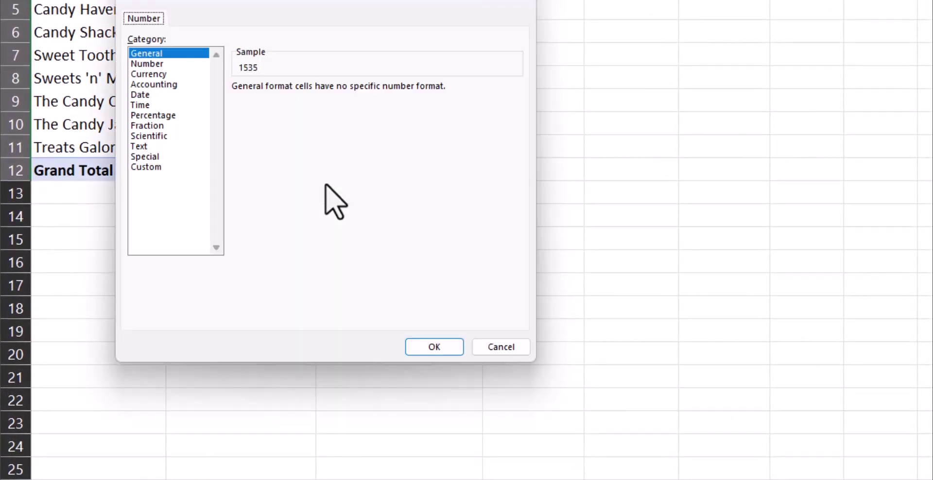
left_click(185, 76)
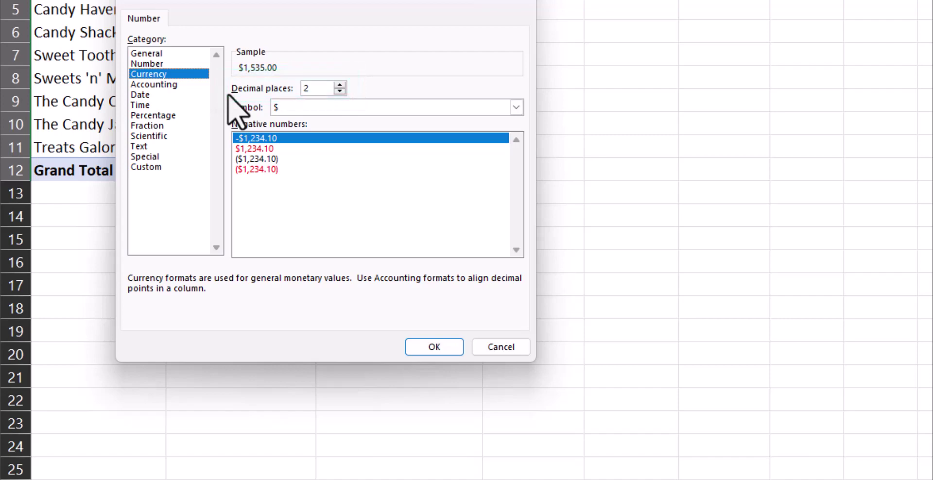
left_click(421, 344)
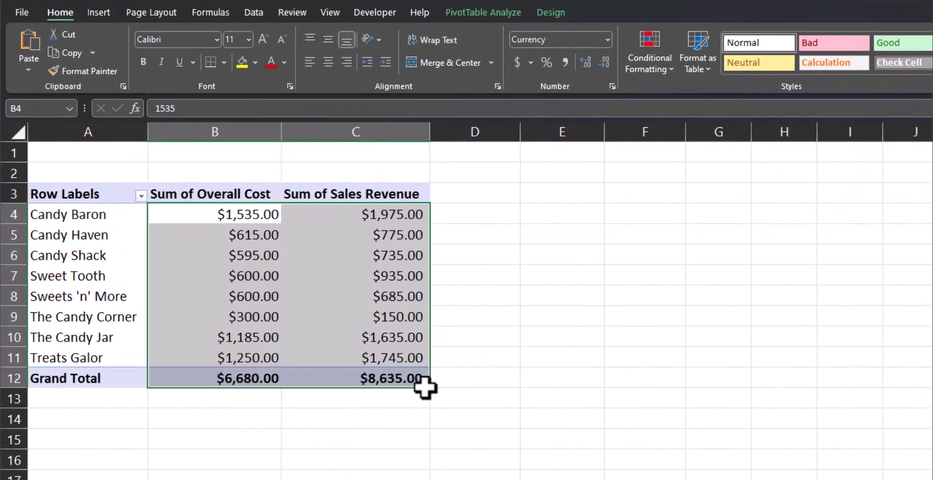
- Add a calculated field named Profit to the PivotTable that subtracts Overall Cost from Sales Revenue
key("Right")
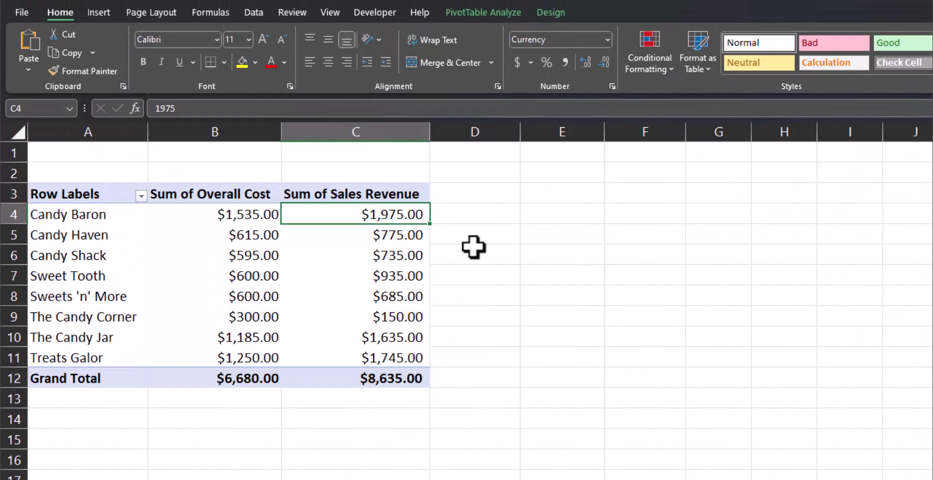
left_click(486, 17)
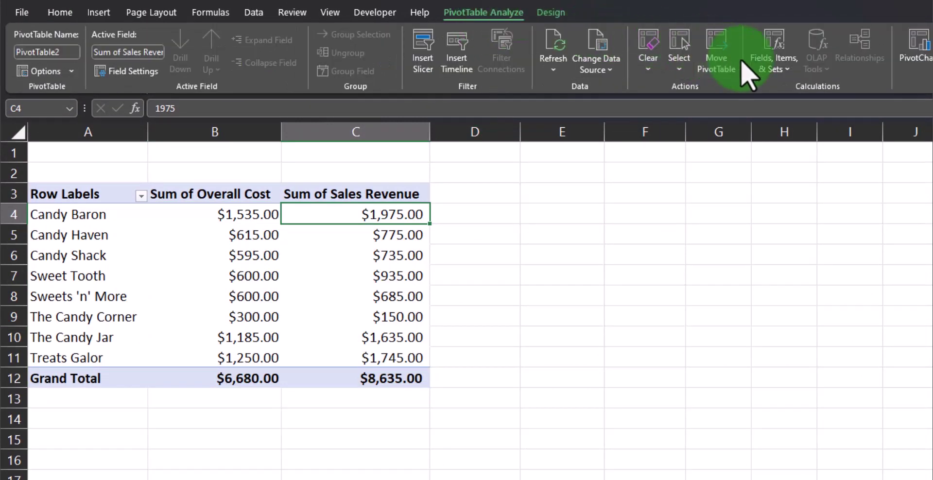
left_click(756, 79)
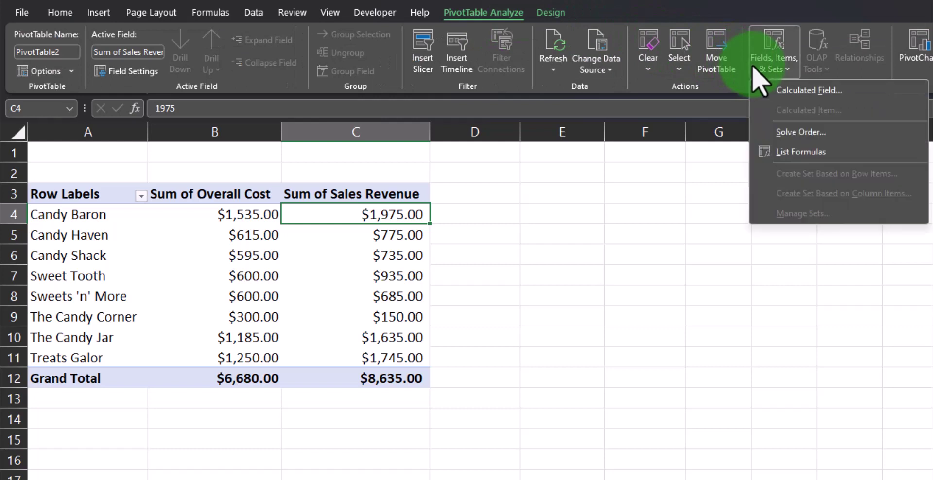
left_click(767, 92)
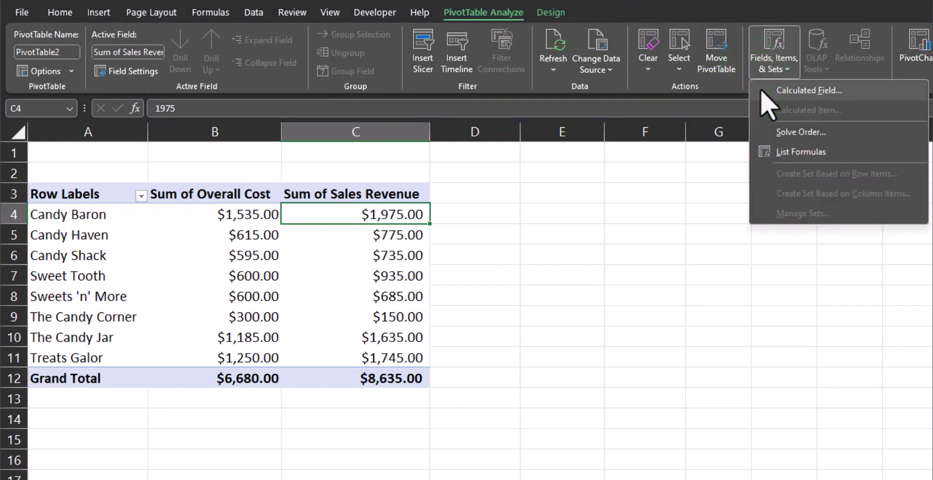
type("Profit")
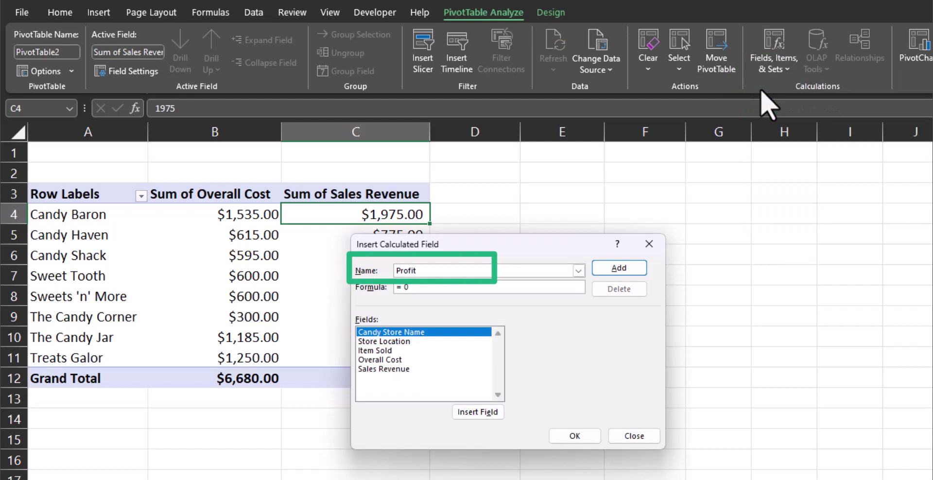
left_click(436, 286)
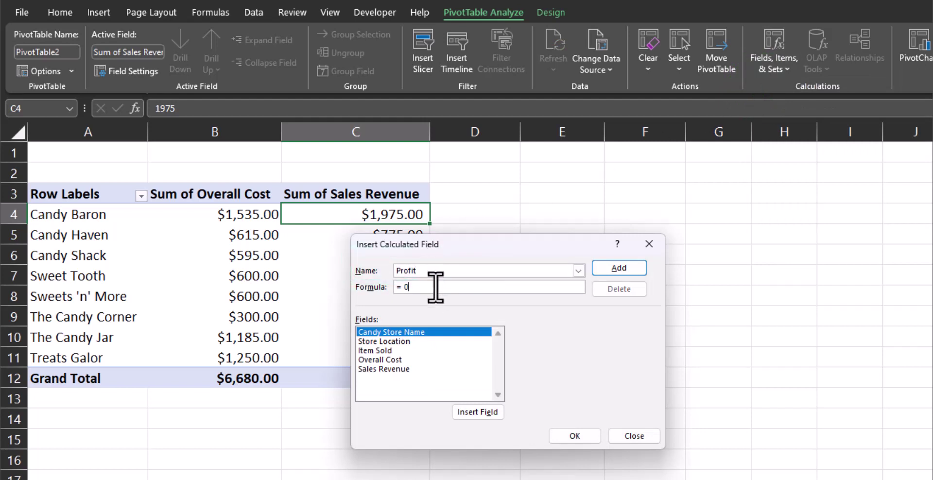
key("BackSpace")
double_click(418, 371)
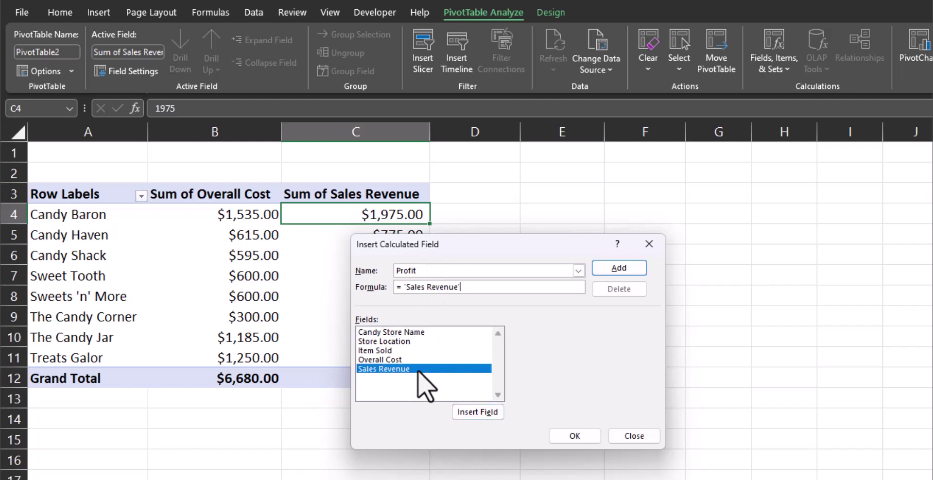
type("-")
double_click(431, 359)
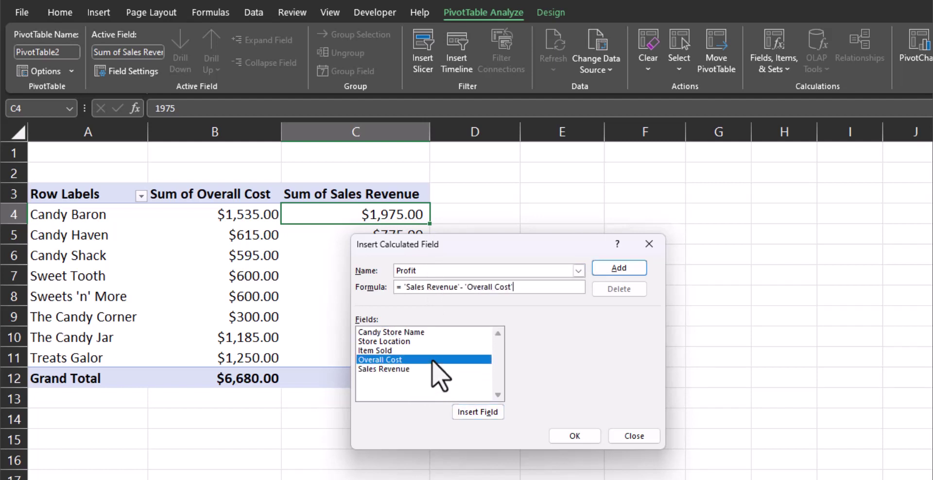
left_click(573, 436)
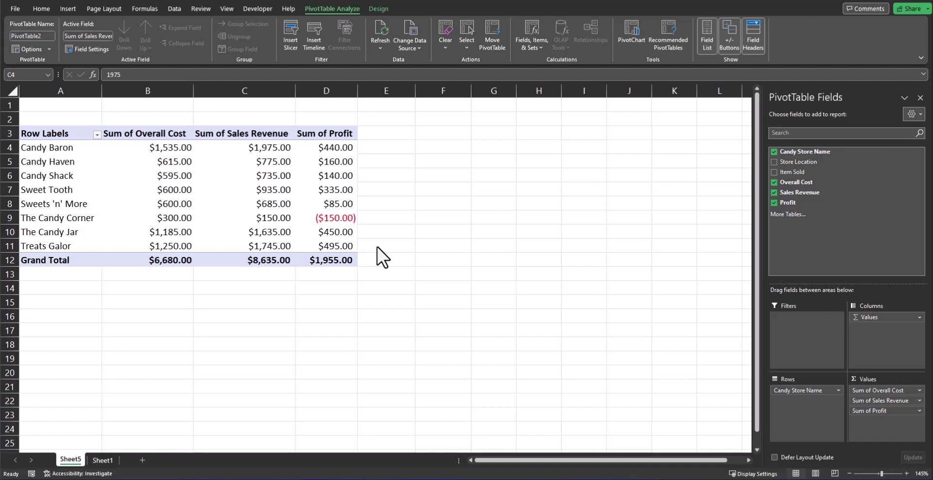
- Add the Profit field to the values a second time and show that copy as % of Grand Total
left_click(812, 199)
left_click_drag(811, 200, 883, 415)
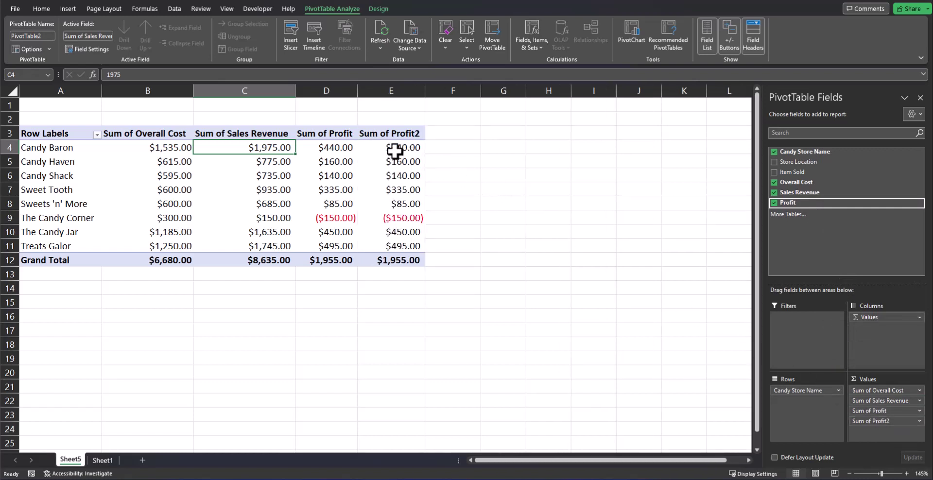
right_click(378, 145)
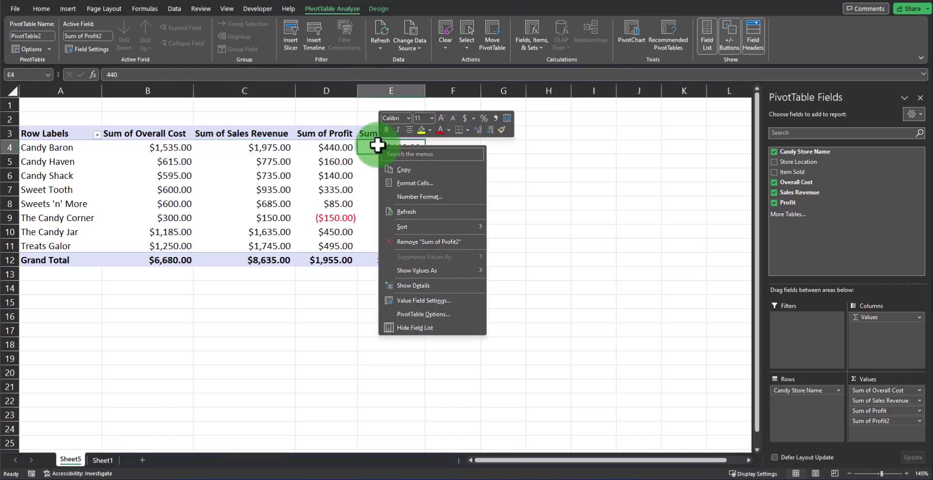
mouse_move(450, 273)
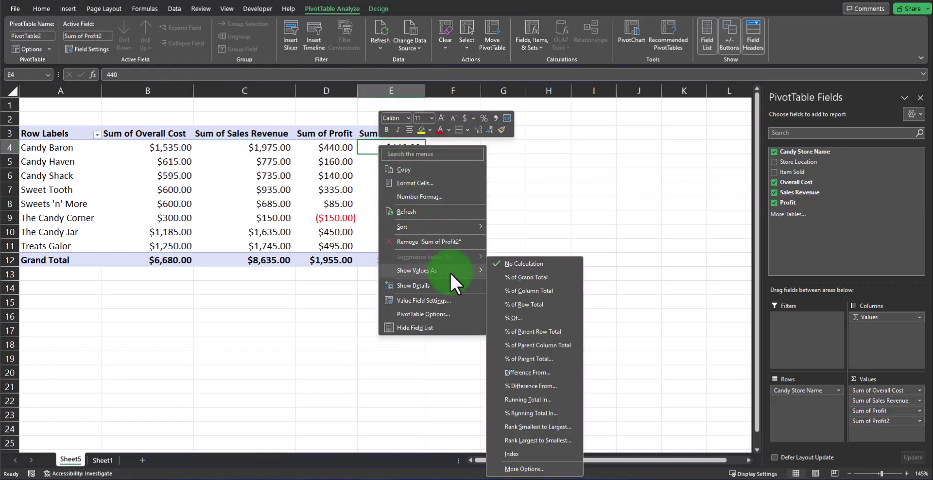
left_click(491, 277)
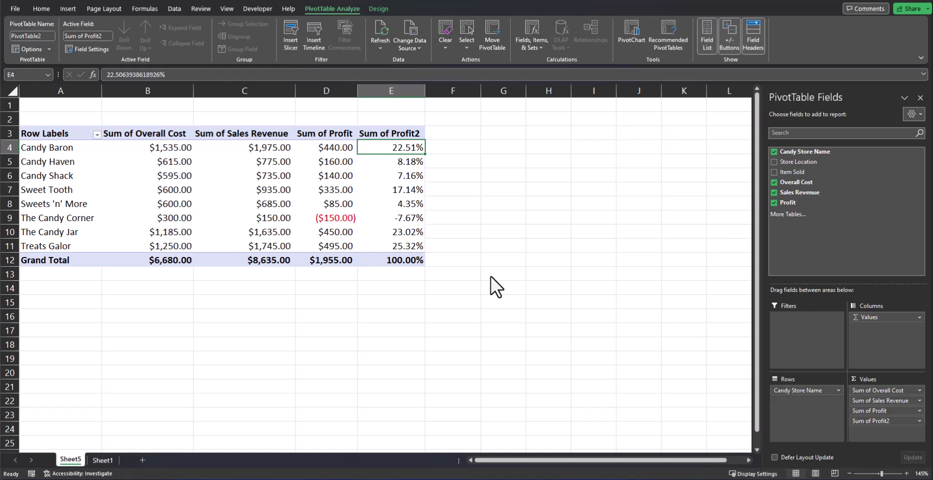
- Rename the header of the second profit column as "% of Profit"
left_click(377, 133)
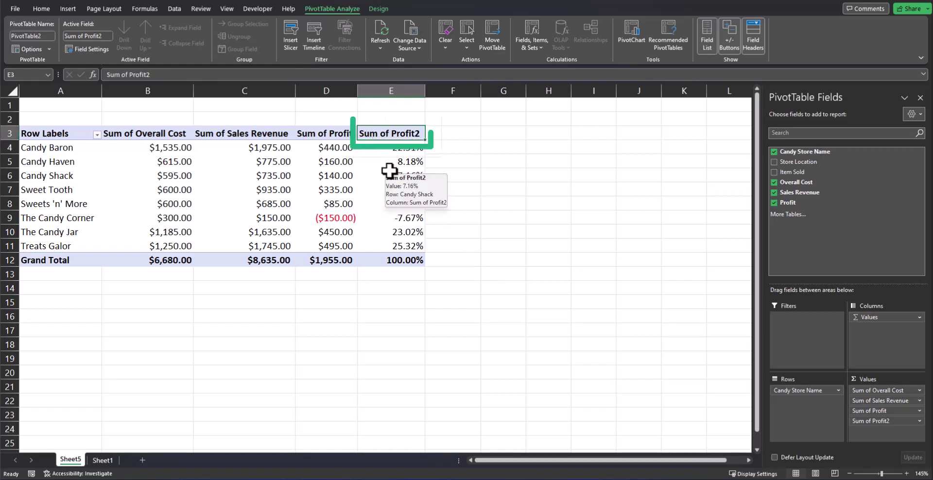
type("% of Profit")
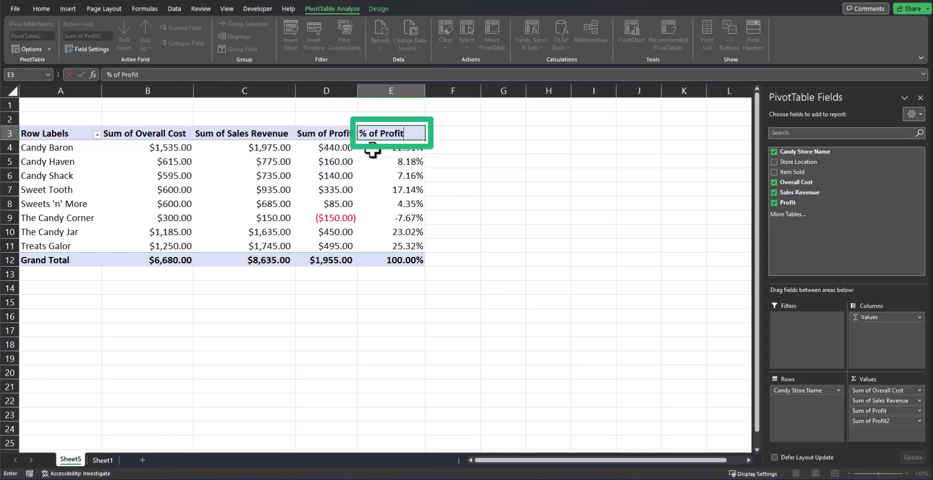
key("Return")
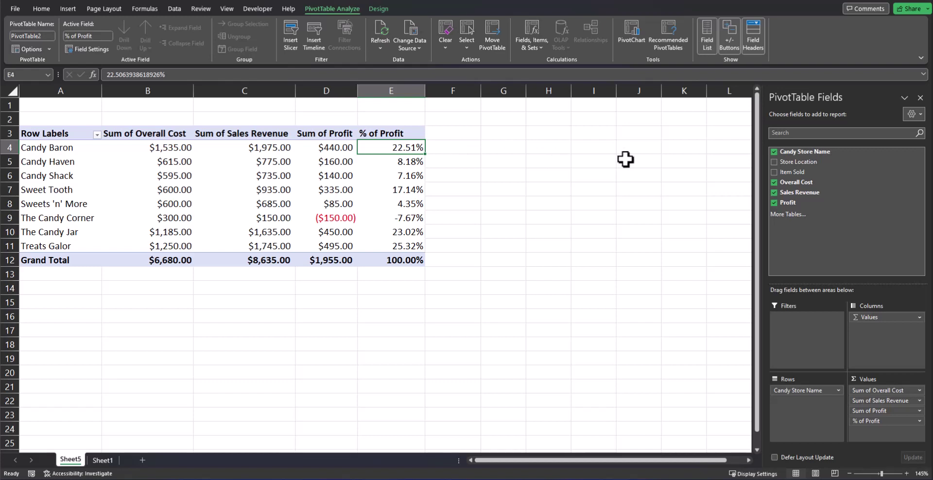
- Replace Candy Store Name in the PivotTable's rows with Store Location, nested under Item Sold
left_click_drag(821, 161, 561, 211)
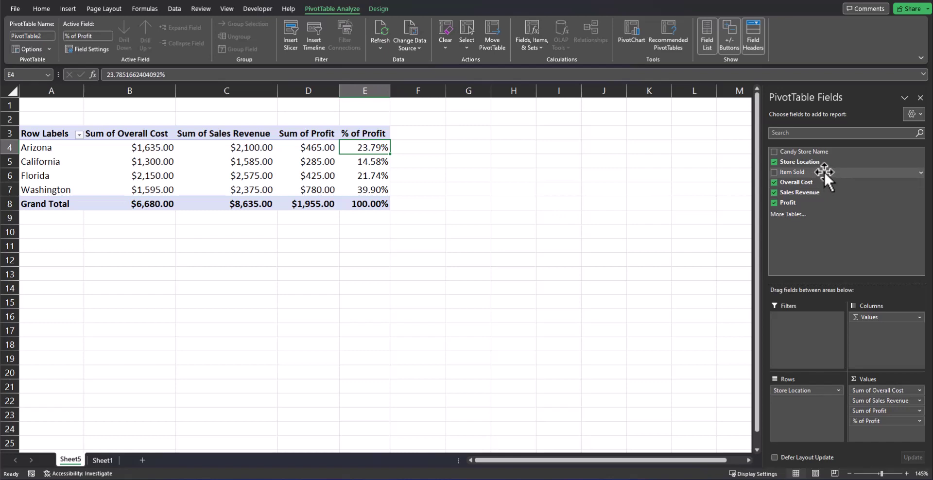
left_click_drag(823, 172, 718, 383)
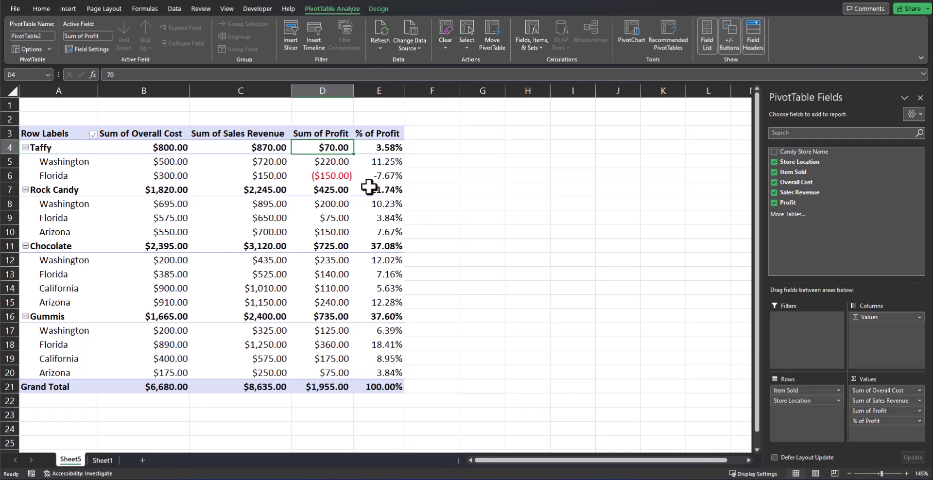
- Sort the Item Sold groups by Sum of Profit from largest to smallest
right_click(309, 147)
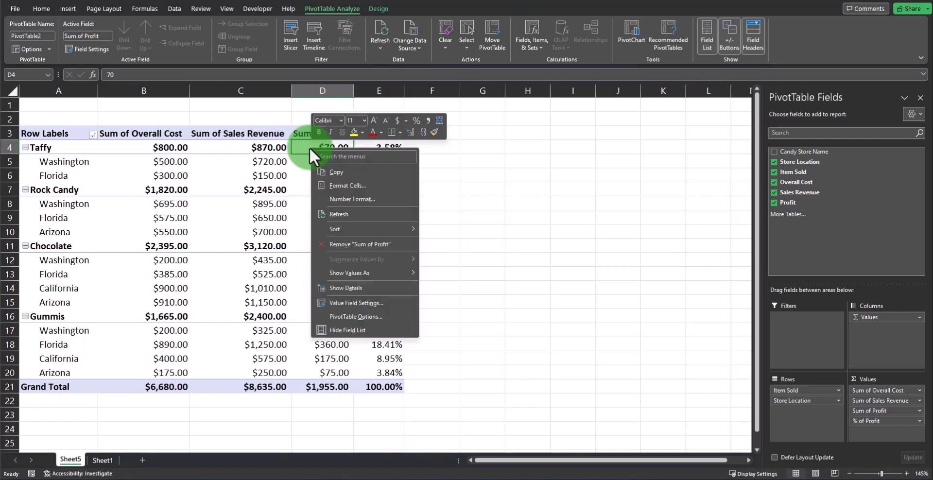
mouse_move(371, 227)
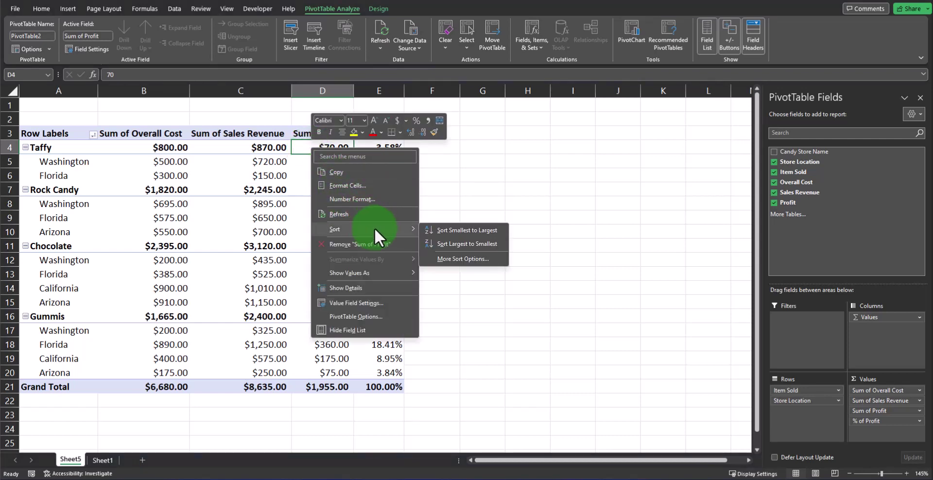
left_click(429, 243)
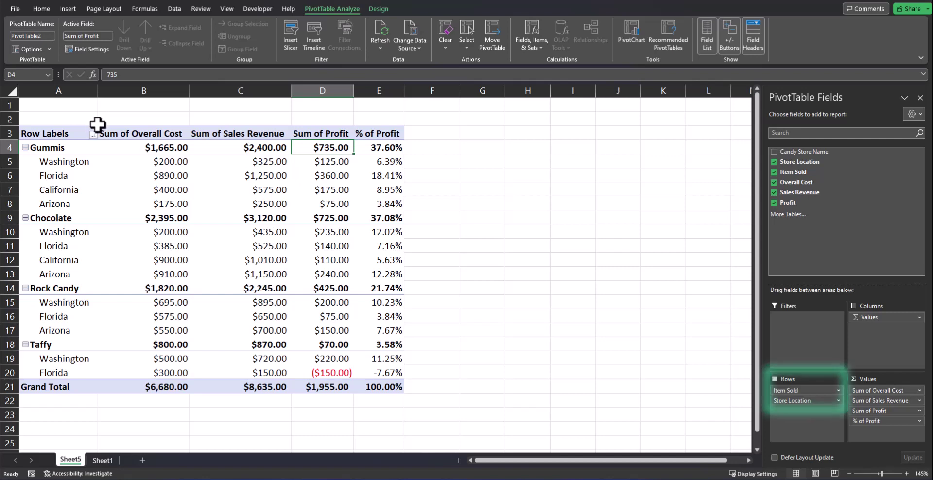
- Sort the Store Location labels within each item group from A to Z
left_click(94, 135)
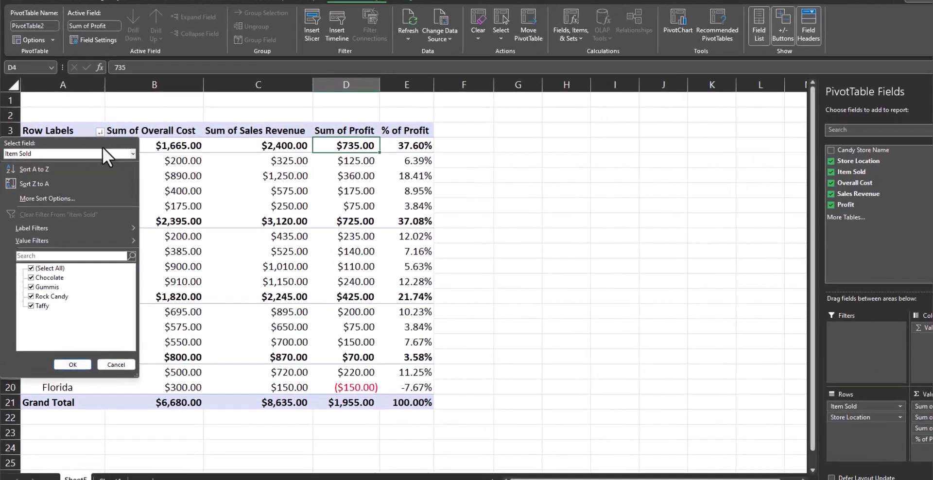
left_click(97, 153)
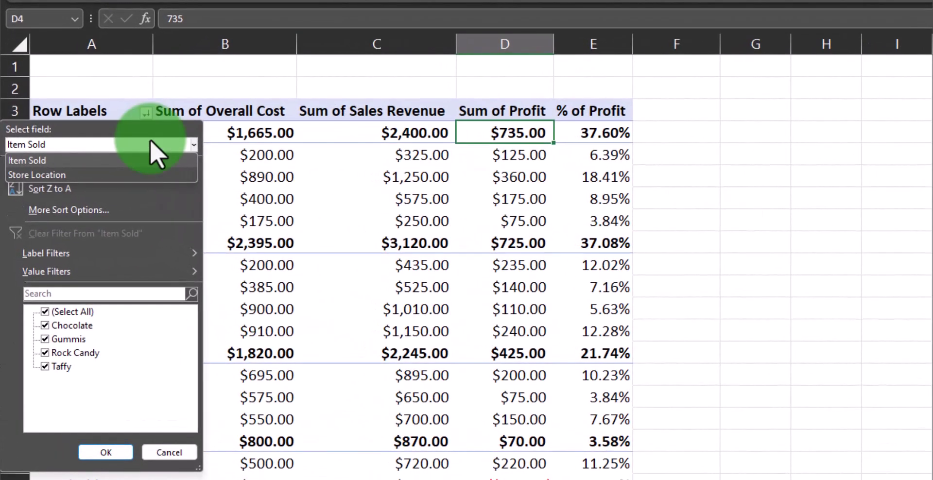
left_click(149, 172)
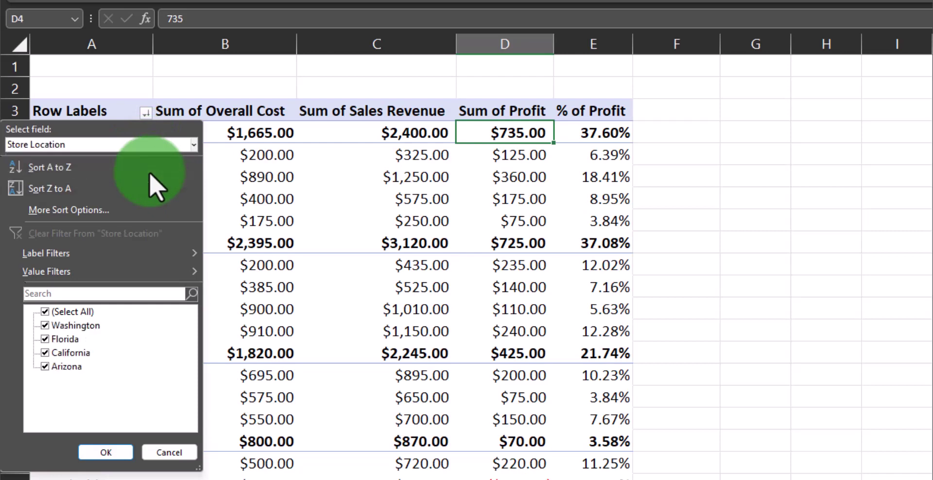
left_click(134, 173)
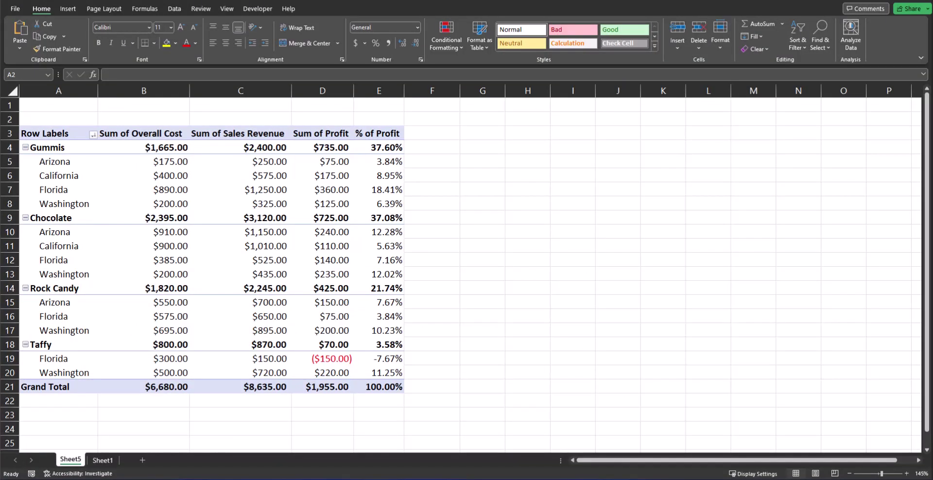
- Filter the PivotTable's Item Sold field to show only Chocolate
left_click(93, 135)
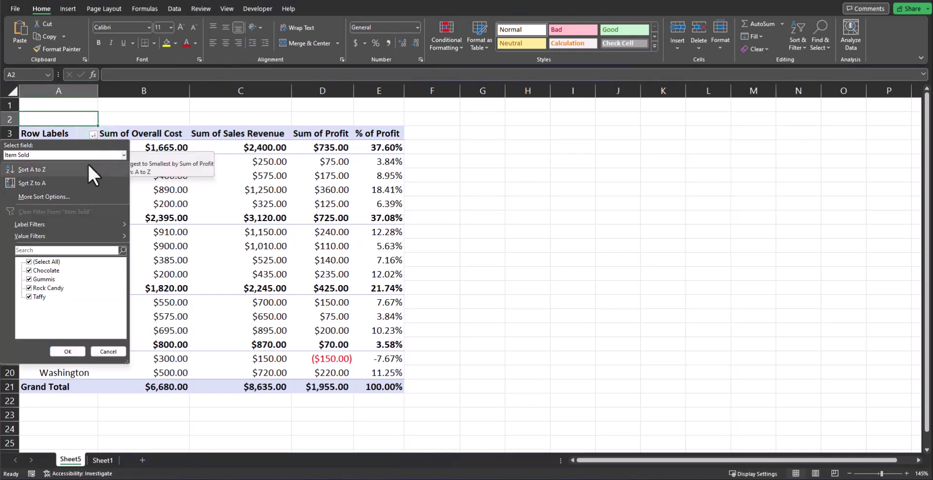
left_click(51, 263)
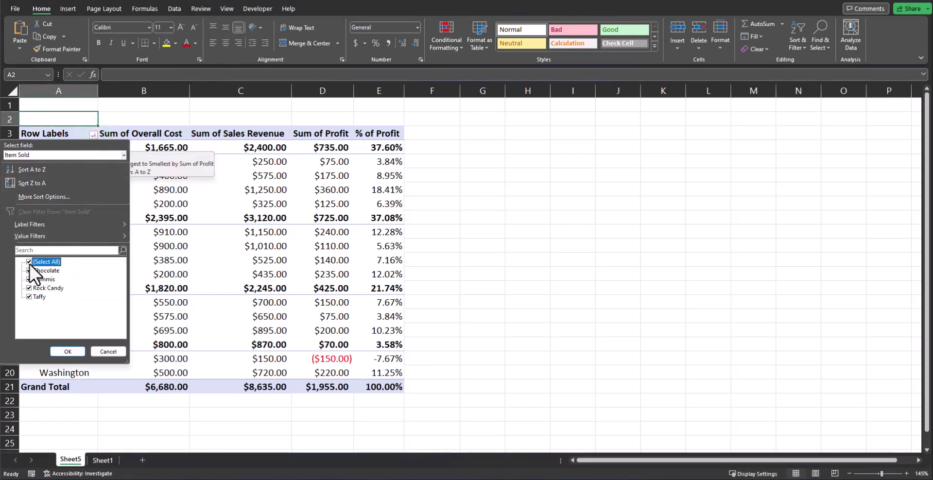
left_click(30, 263)
left_click(29, 270)
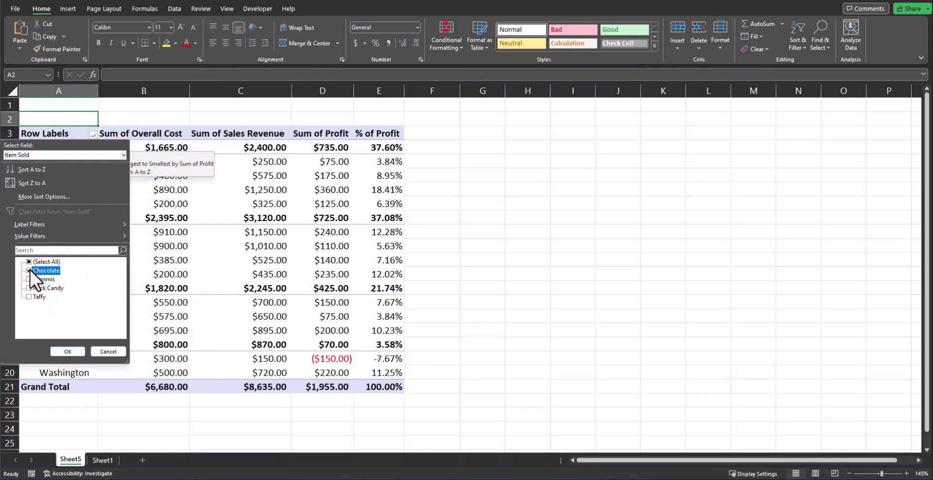
left_click(73, 350)
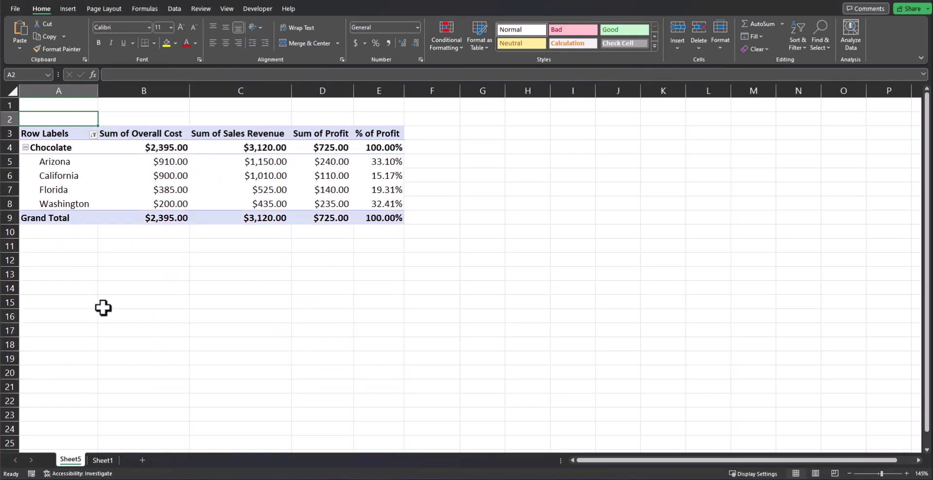
- Undo the Chocolate filter and move Item Sold from the PivotTable's rows to its report filter, showing the available filter choices
key("ctrl+z")
left_click(116, 234)
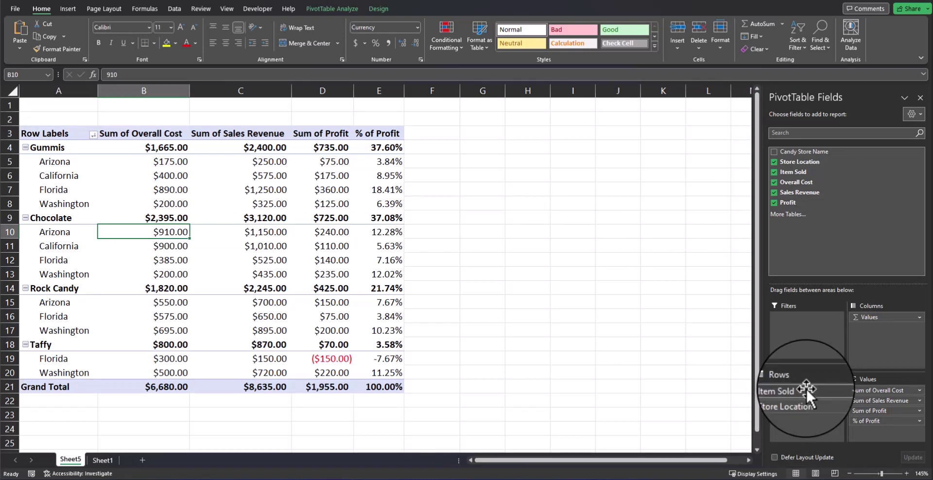
left_click_drag(805, 389, 804, 339)
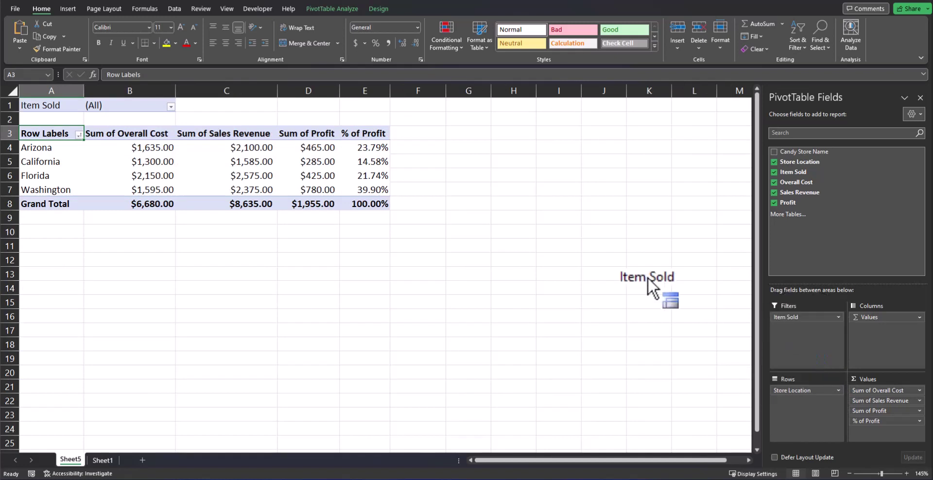
left_click(171, 107)
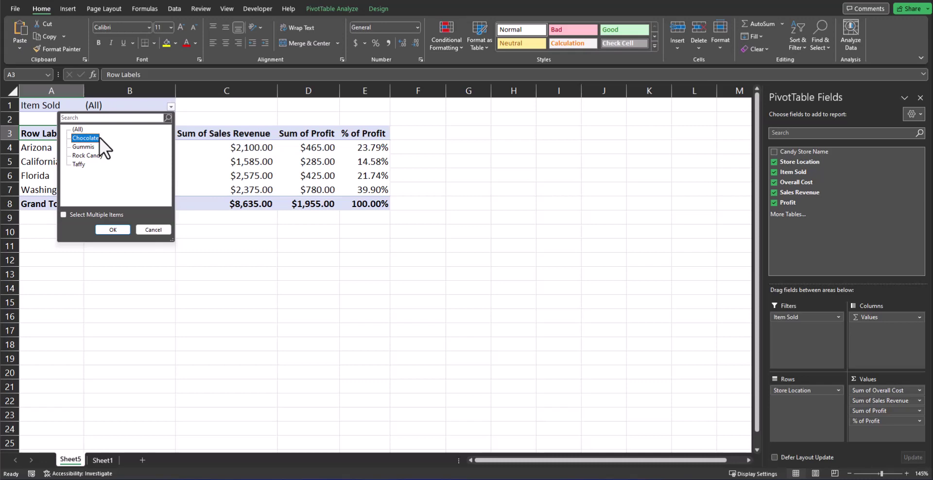
- Move Item Sold from the report filter back to the PivotTable's rows, nested under Store Location
left_click(813, 318)
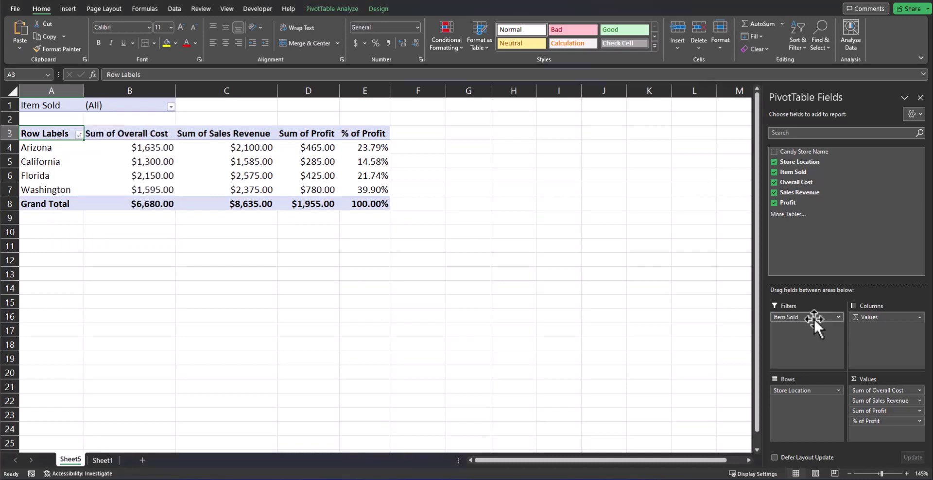
left_click_drag(813, 318, 816, 398)
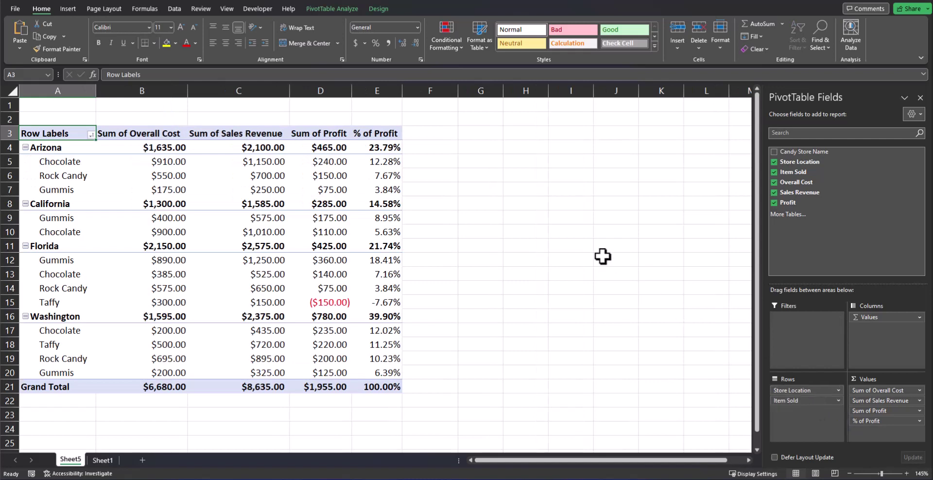
- Insert a slicer for the PivotTable's Item Sold field
left_click(355, 13)
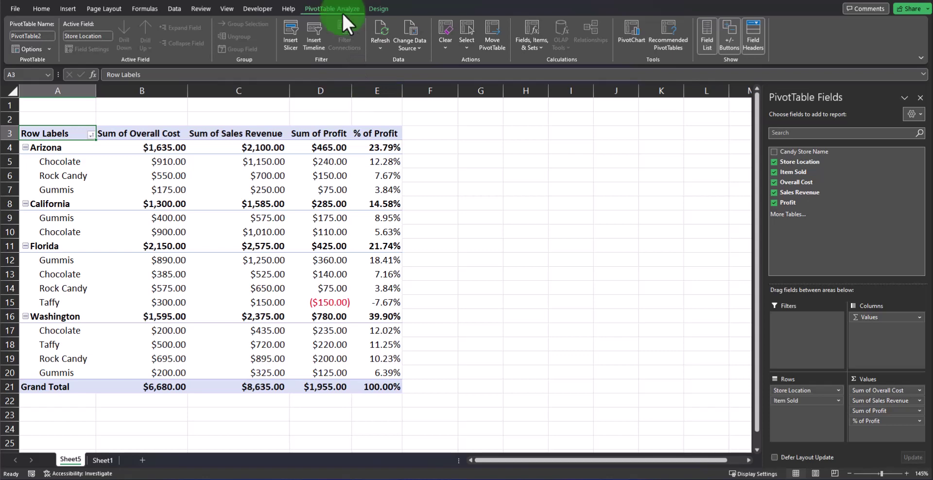
left_click(297, 24)
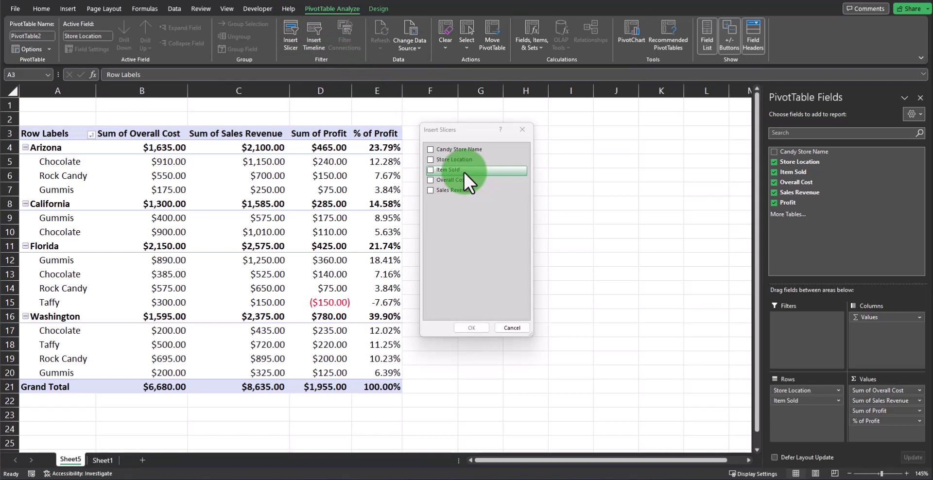
left_click(431, 170)
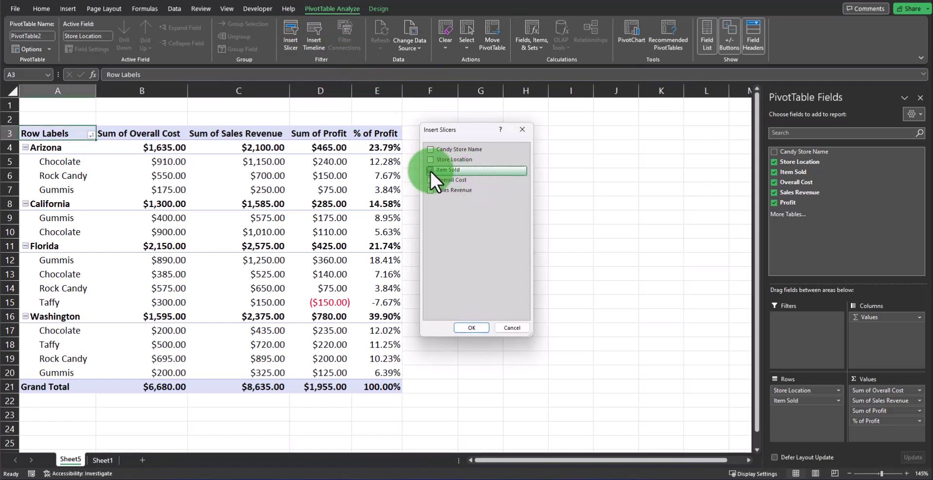
left_click(466, 328)
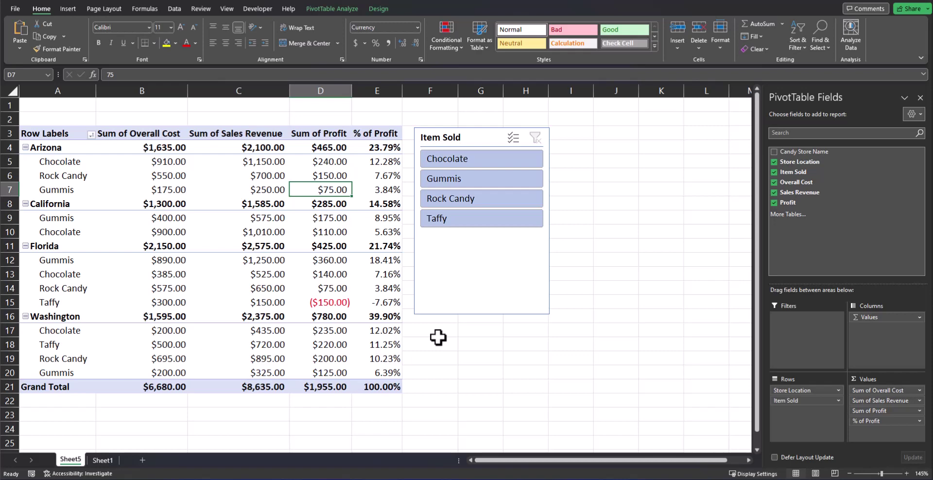
- Filter the PivotTable to Gummis with the Item Sold slicer and clear that filter again
left_click(492, 184)
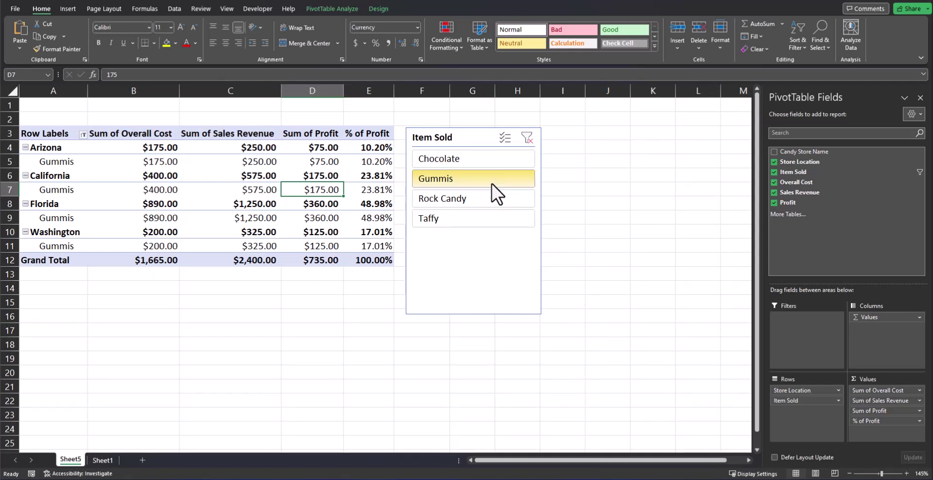
left_click(533, 140)
- Insert a second slicer for the Candy Store Name field beside the Item Sold slicer
left_click(335, 9)
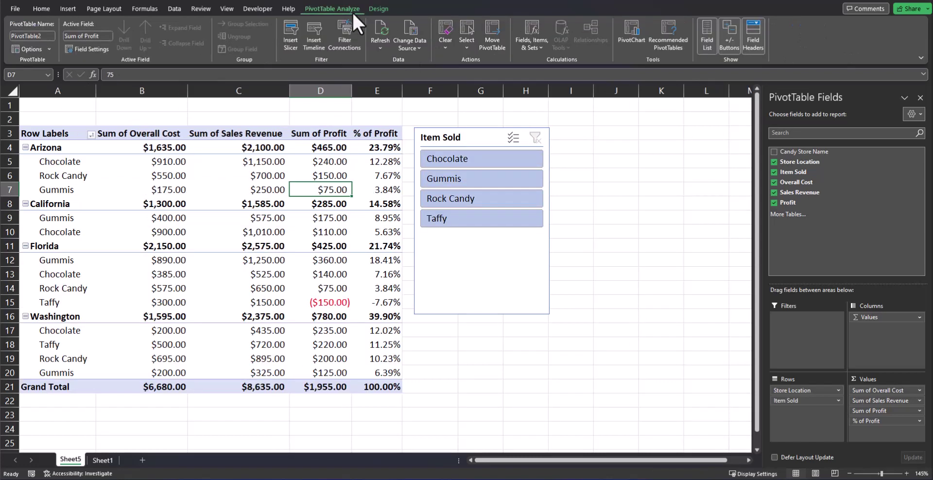
left_click(296, 34)
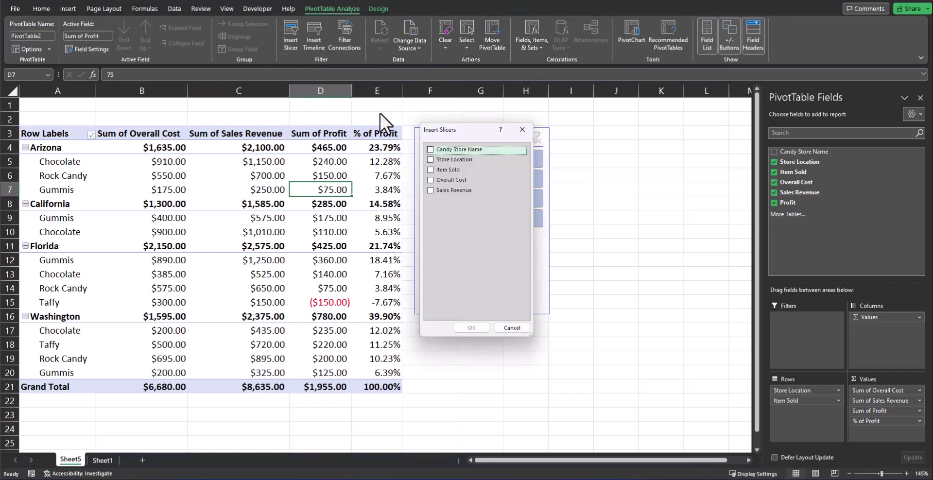
left_click(430, 148)
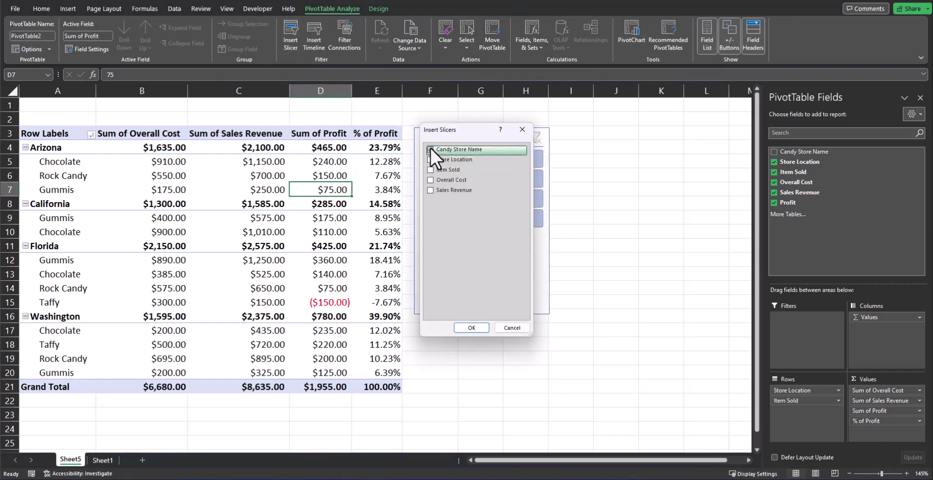
left_click(482, 329)
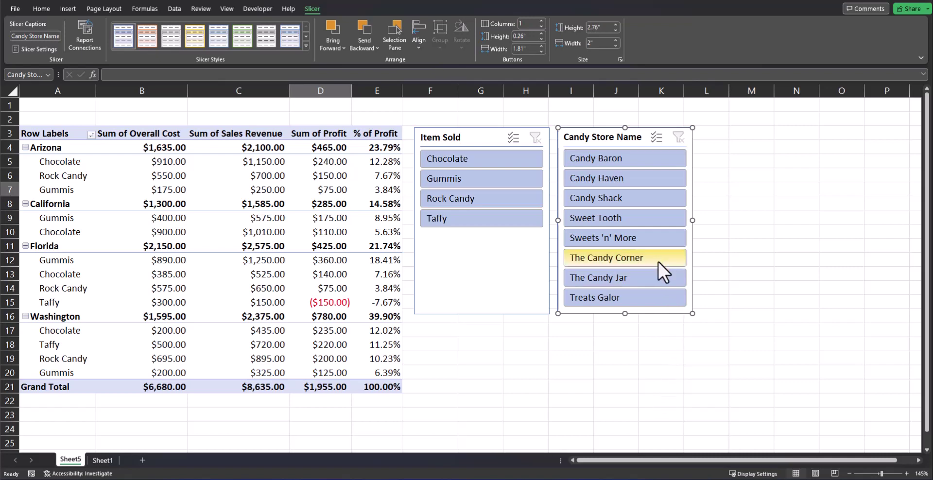
left_click(651, 244)
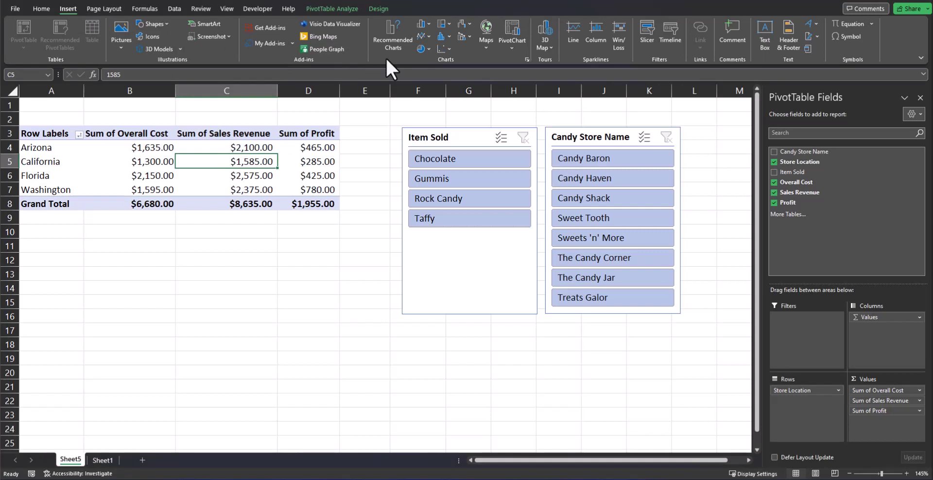
- Insert a 2-D clustered column PivotChart of cost, revenue and profit by Store Location
left_click(426, 24)
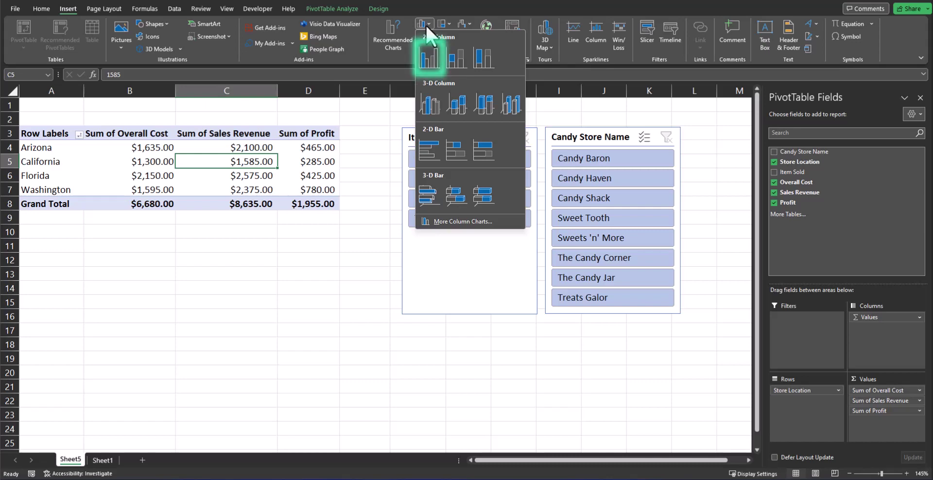
left_click(430, 57)
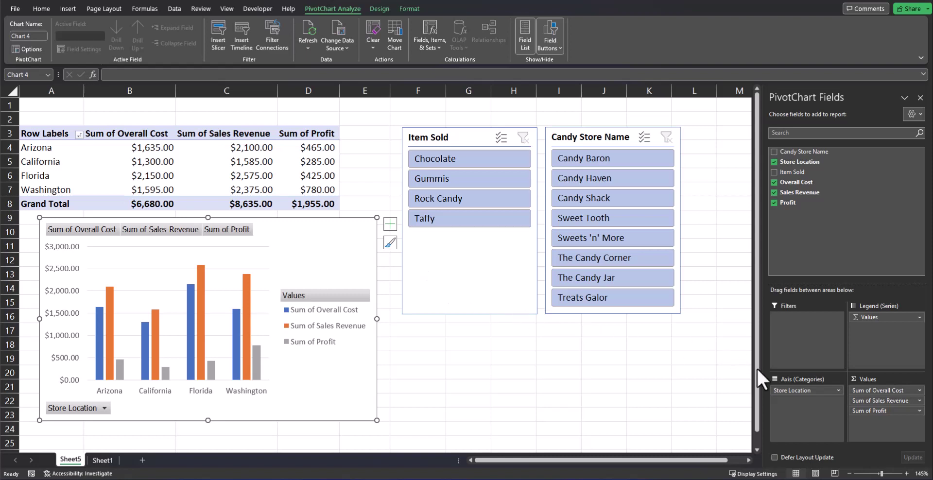
- Remove Sum of Profit from the PivotChart's values and filter the chart to Taffy with the Item Sold slicer
left_click(871, 411)
left_click_drag(871, 410, 711, 384)
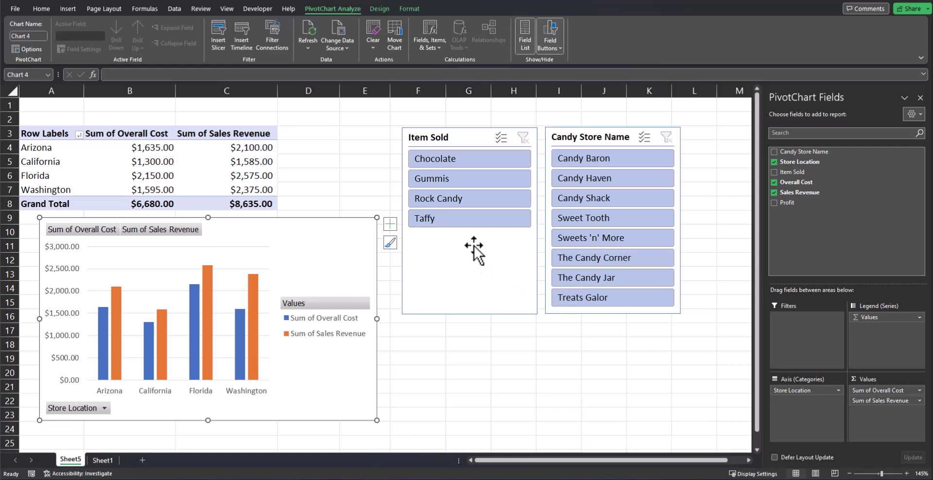
left_click(472, 222)
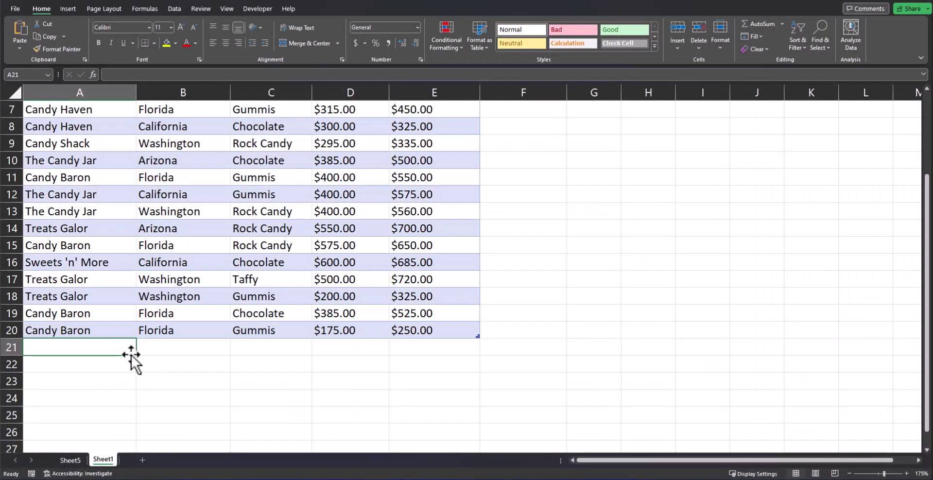
- Add a record in row 21 of the sales table: New Candy Store, Florida, Taffy, overall cost 200 and sales revenue 400
type("New Candy ")
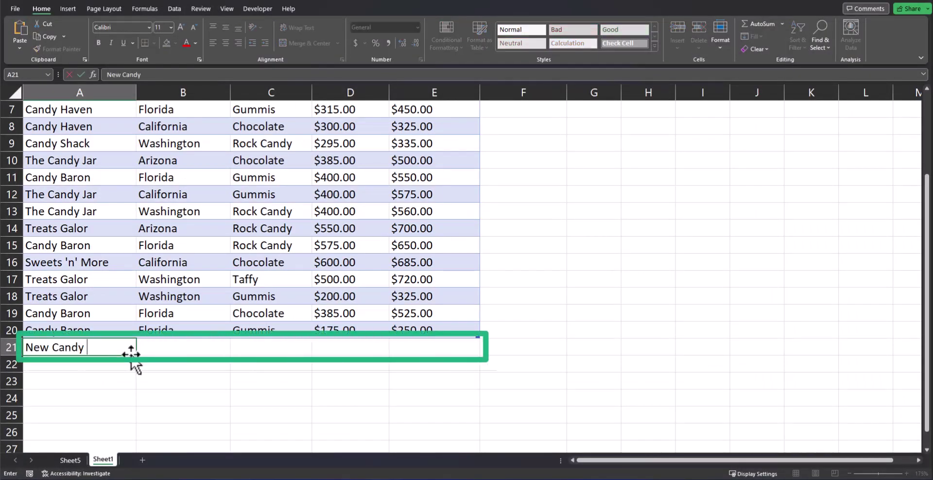
type("Store")
key("Tab")
type("Florida")
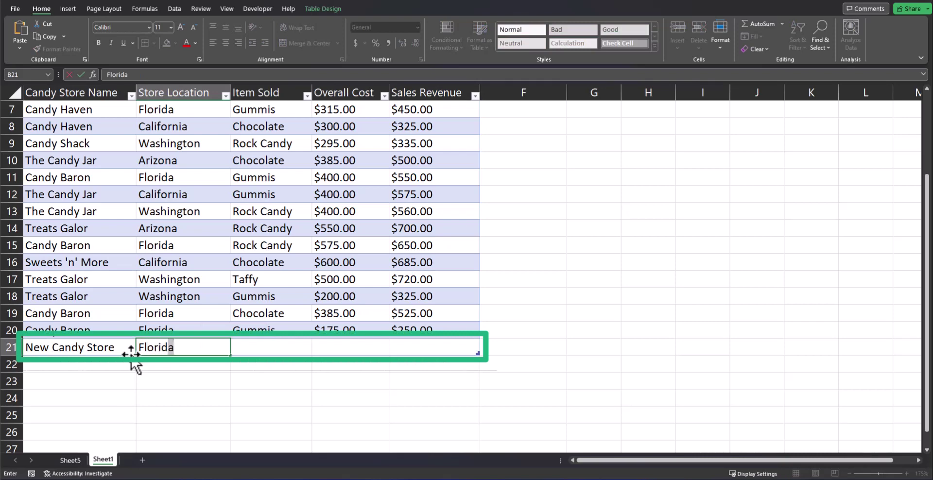
key("Tab")
type("Taff")
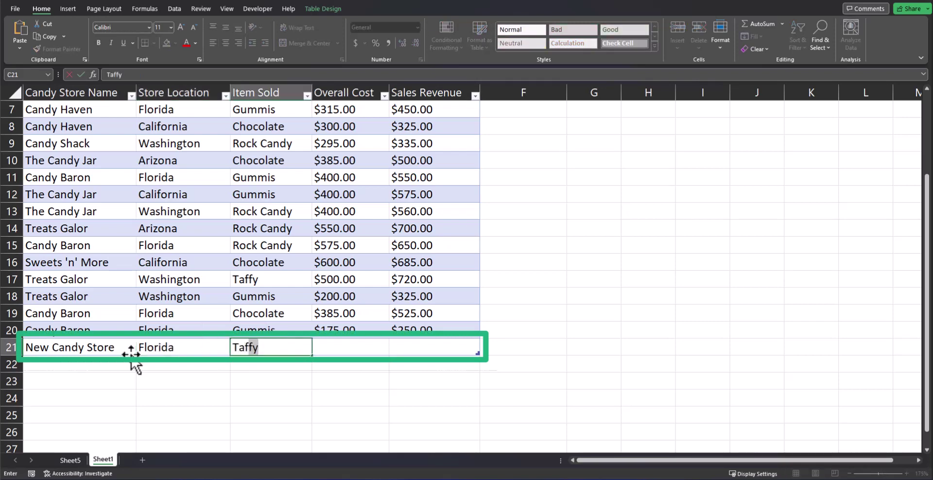
type("y")
key("Tab")
type("200")
key("Tab")
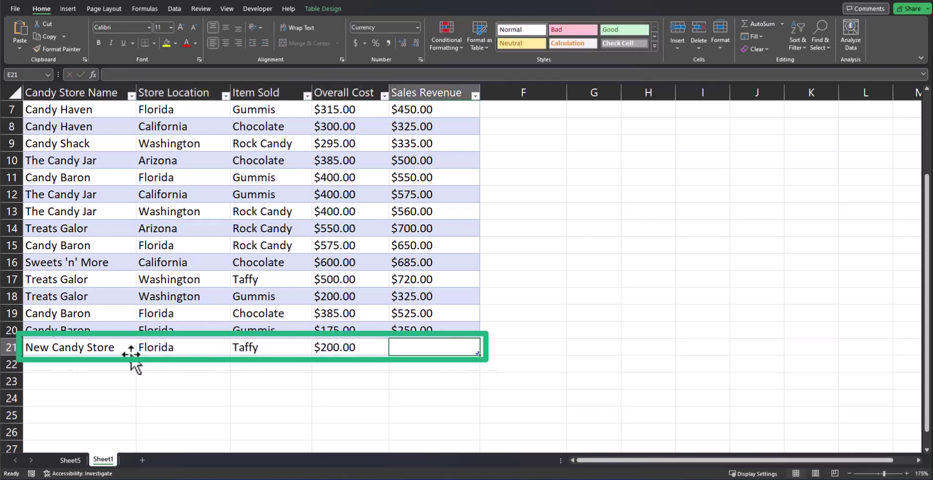
type("400")
key("Tab")
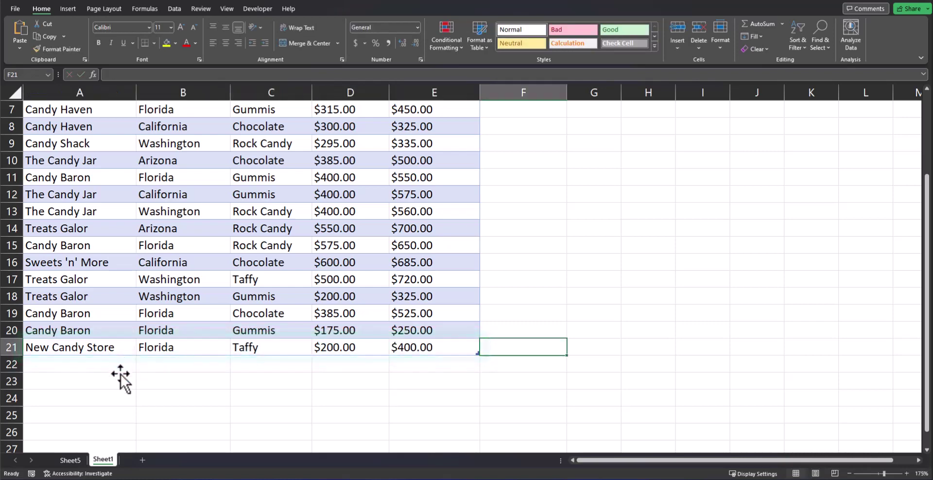
- Refresh the PivotTable on Sheet5 to include the new sales table row
left_click(79, 461)
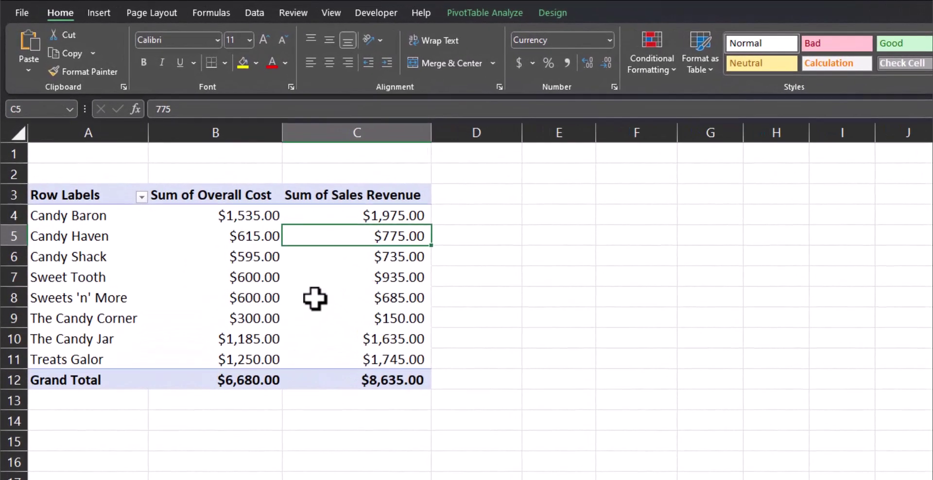
left_click(471, 21)
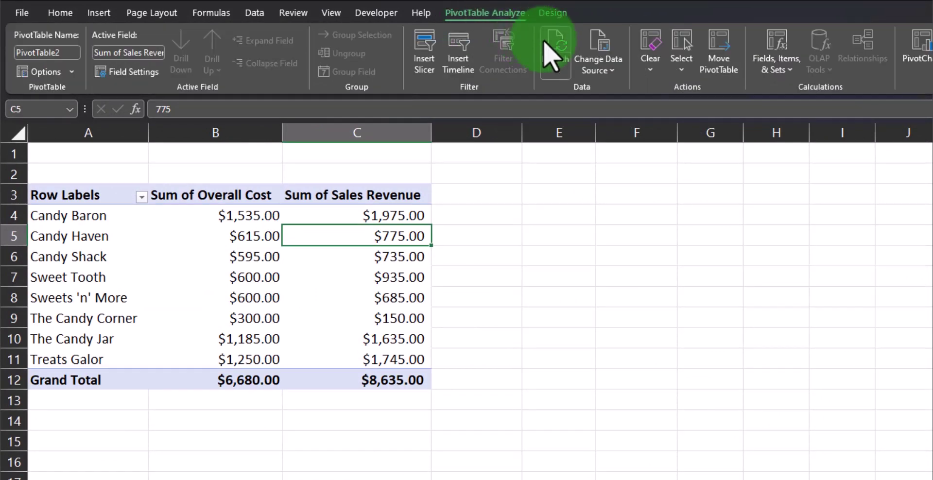
left_click(545, 44)
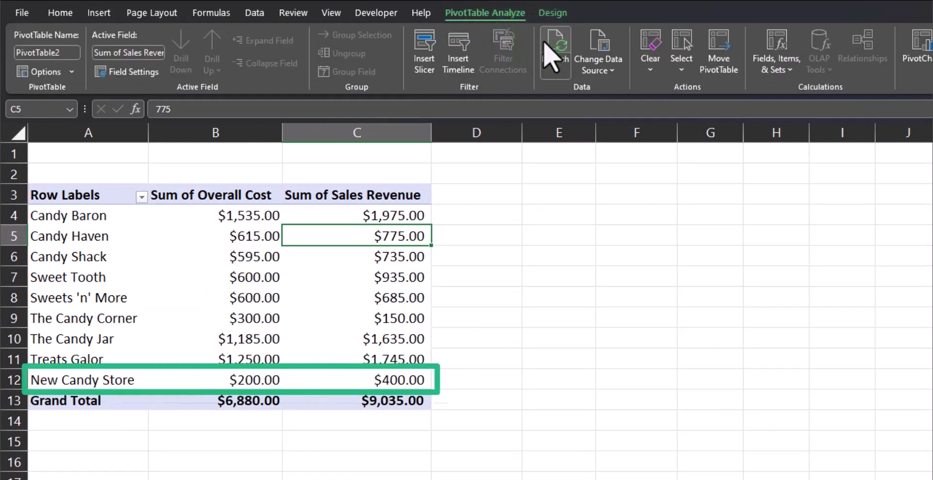